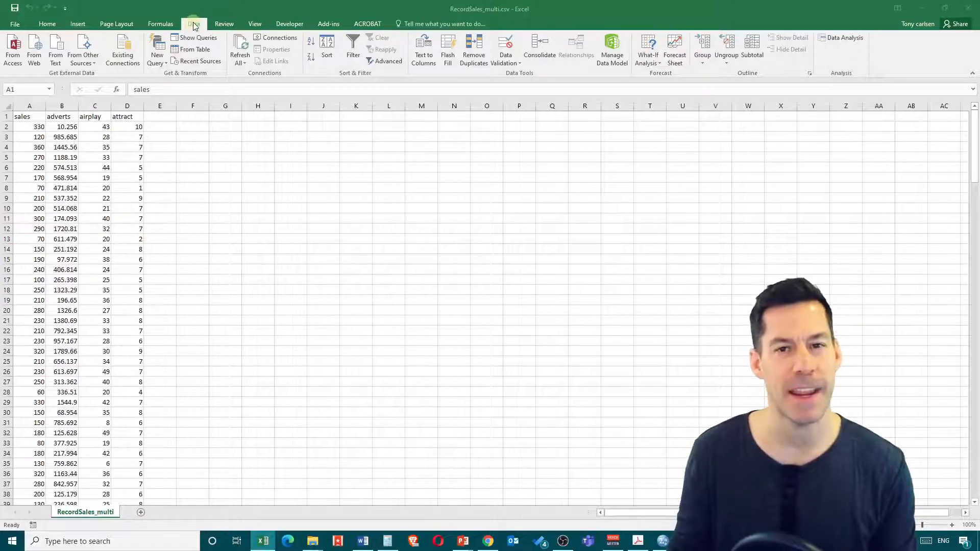
Start a Regression from the data analysis tools.
left_click(843, 44)
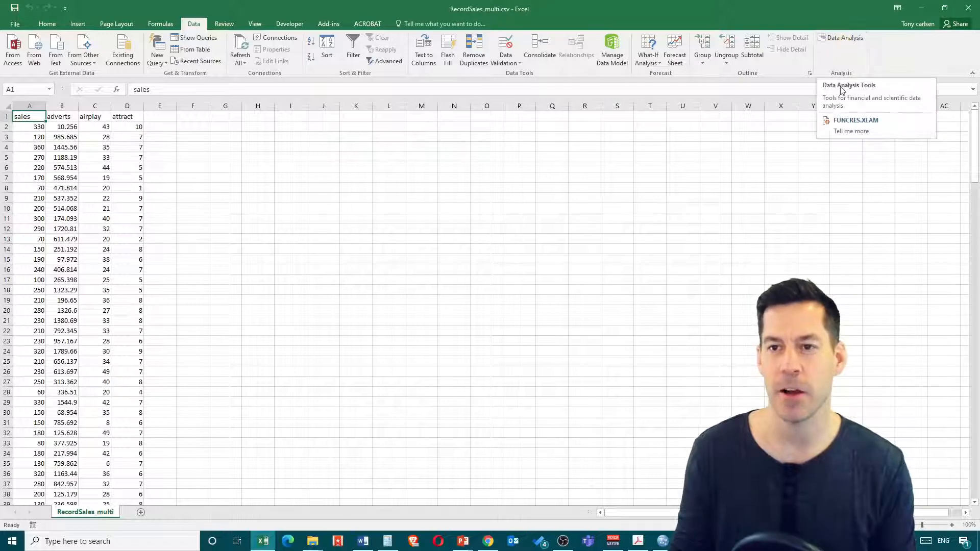
left_click(839, 39)
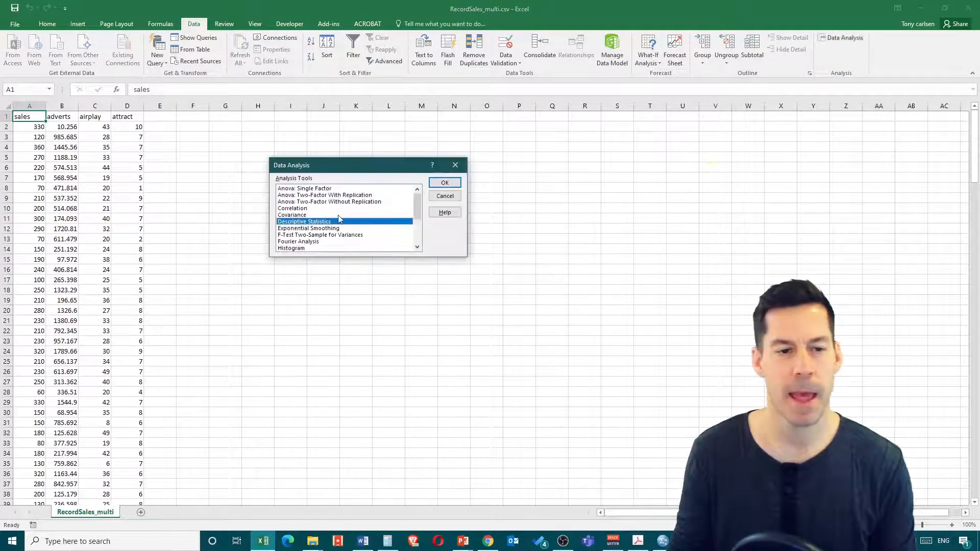
scroll(421, 198, "down", 3)
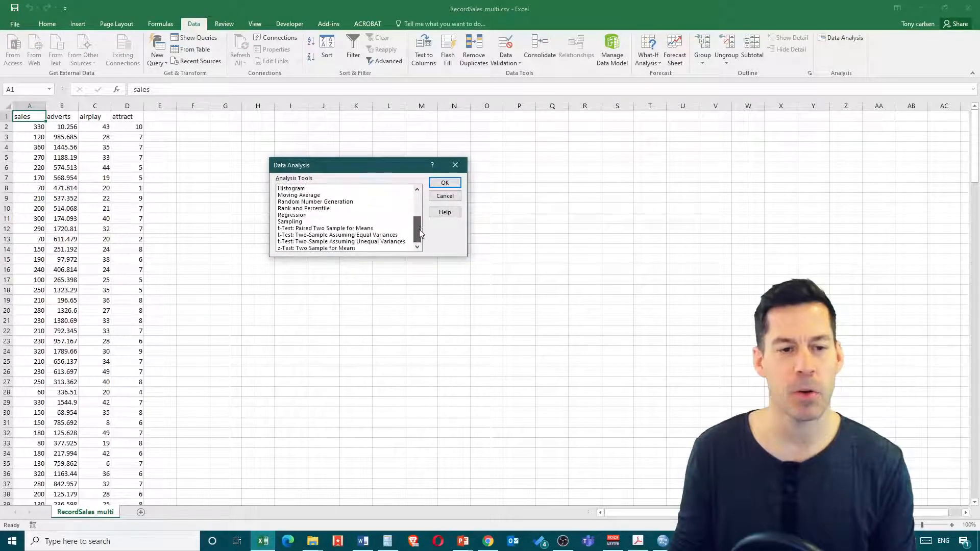
left_click(306, 215)
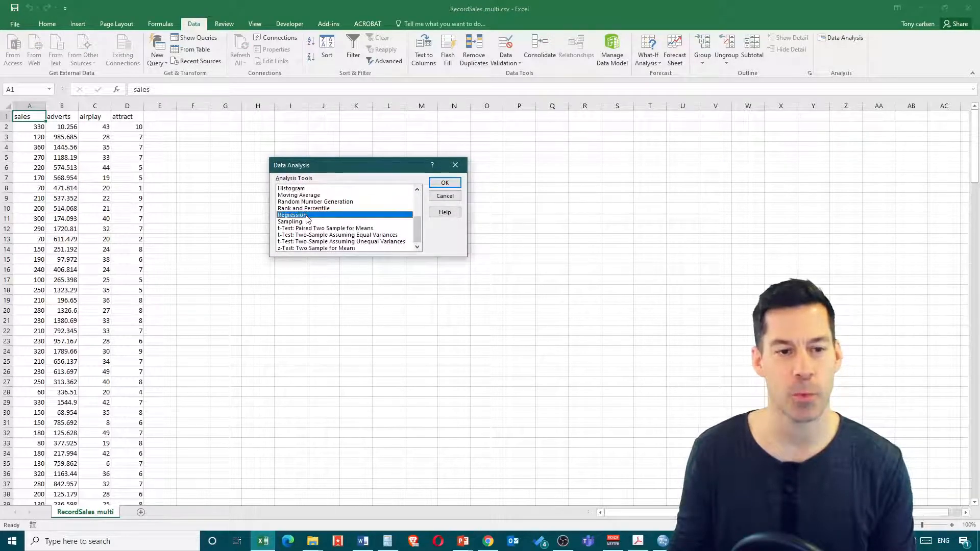
left_click(444, 182)
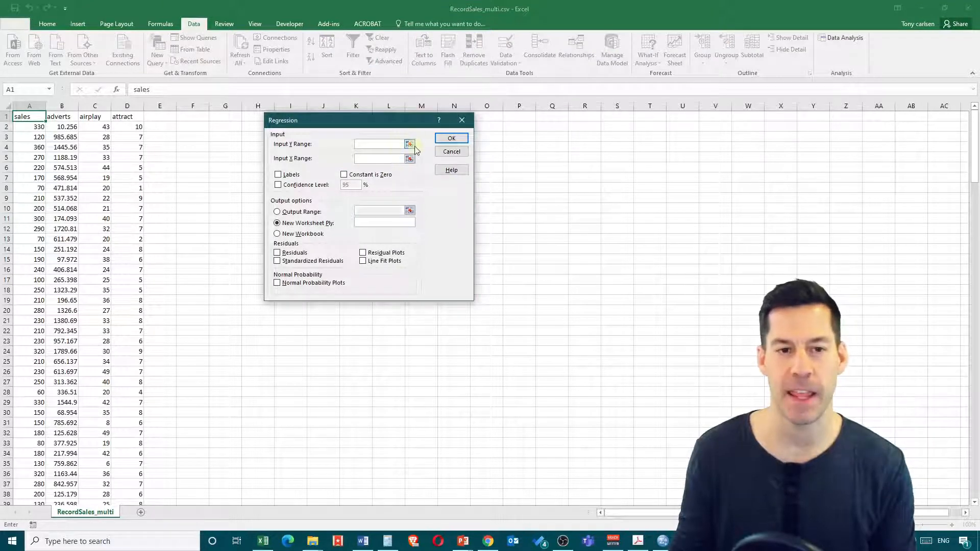
Set the regression's Input Y Range to the sales column, $A$1:$A$201.
left_click(409, 145)
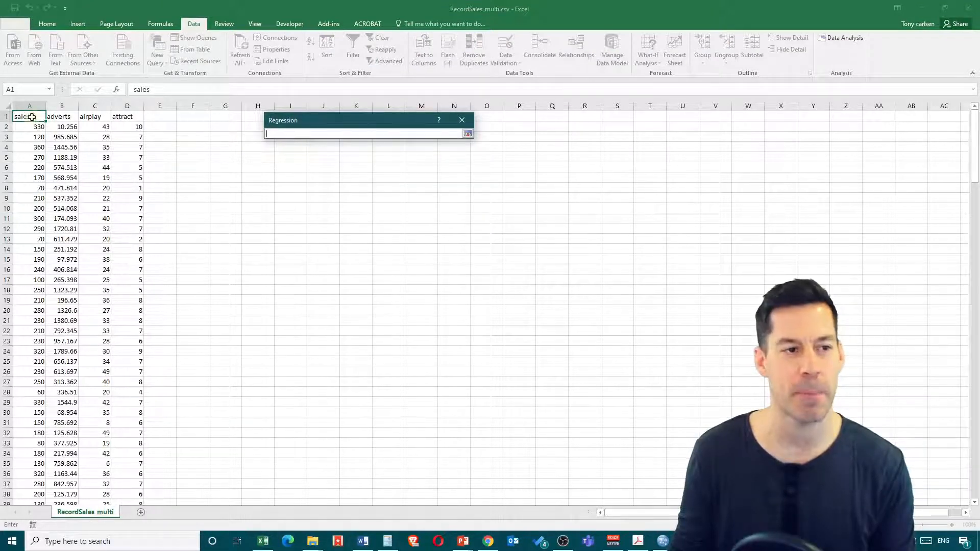
left_click_drag(30, 114, 16, 485)
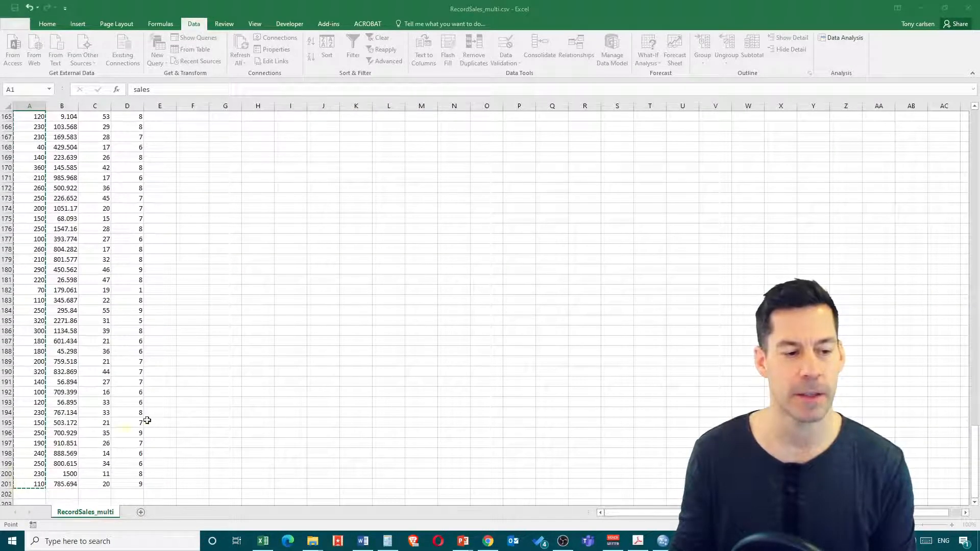
left_click_drag(975, 442, 975, 117)
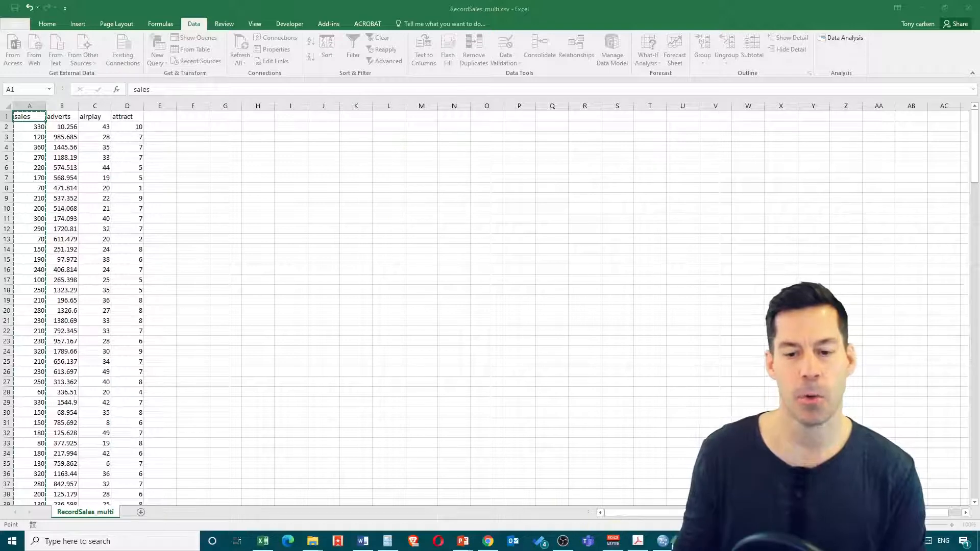
left_click(273, 540)
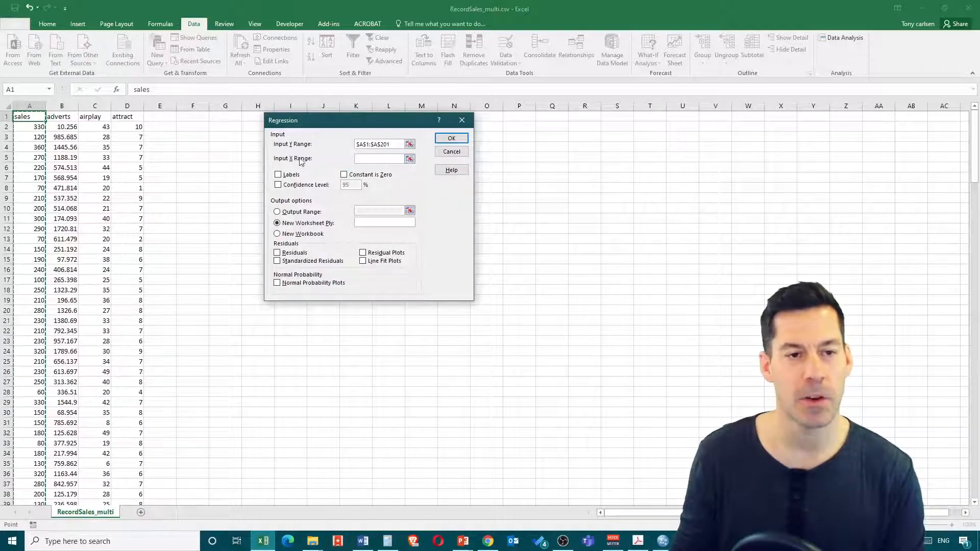
Set the regression's Input X Range to the adverts column, $B$1:$B$201.
left_click(409, 159)
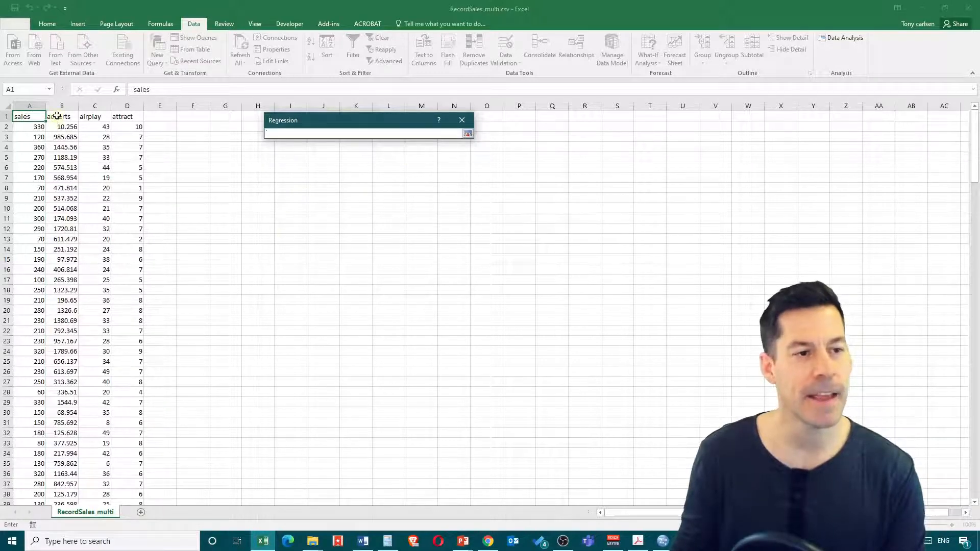
left_click_drag(57, 117, 62, 484)
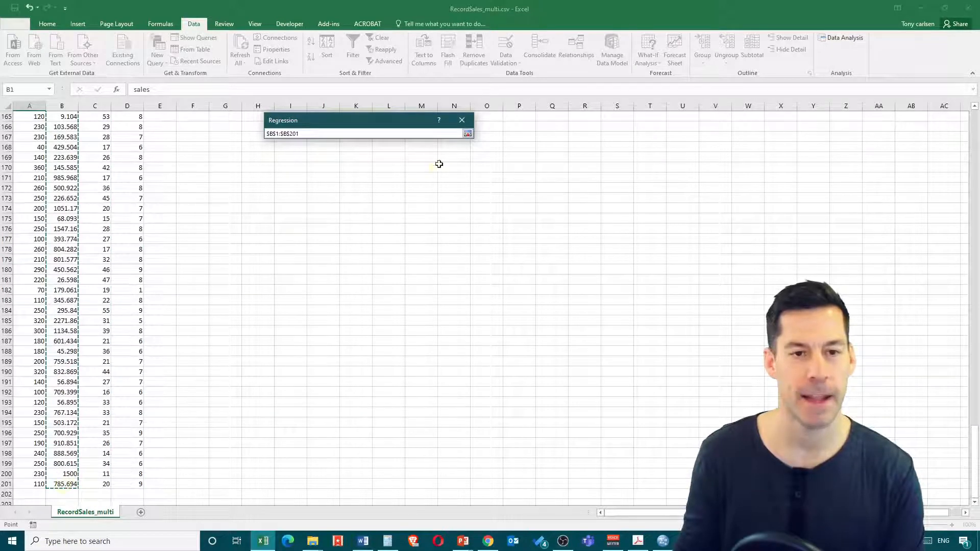
left_click(467, 133)
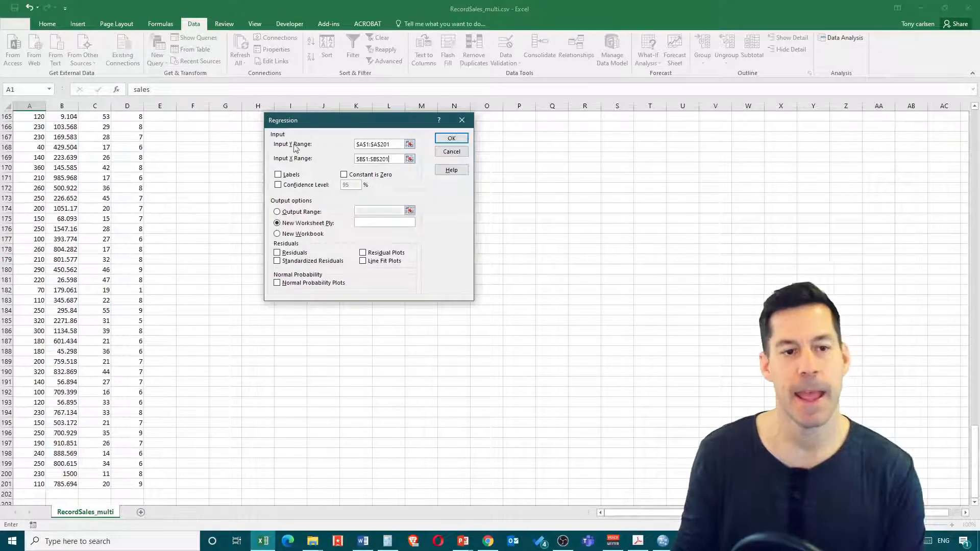
Enable Labels and run the regression to a new worksheet, then widen output column A to fit its row labels.
left_click(281, 176)
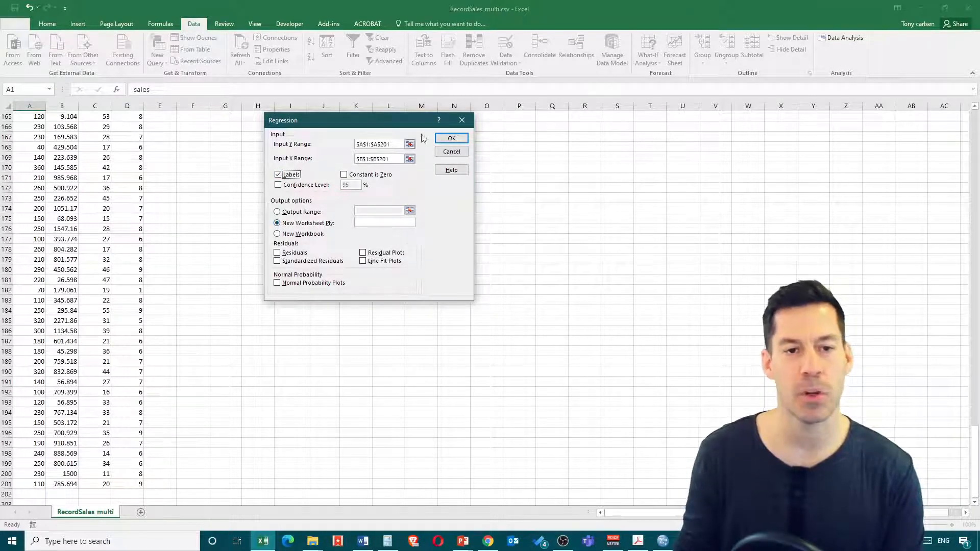
left_click(443, 139)
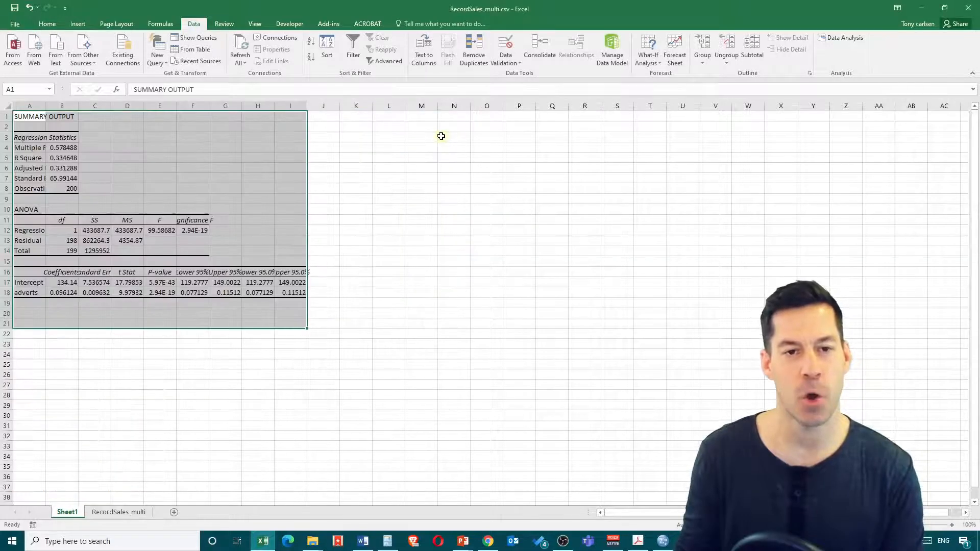
left_click_drag(45, 103, 110, 104)
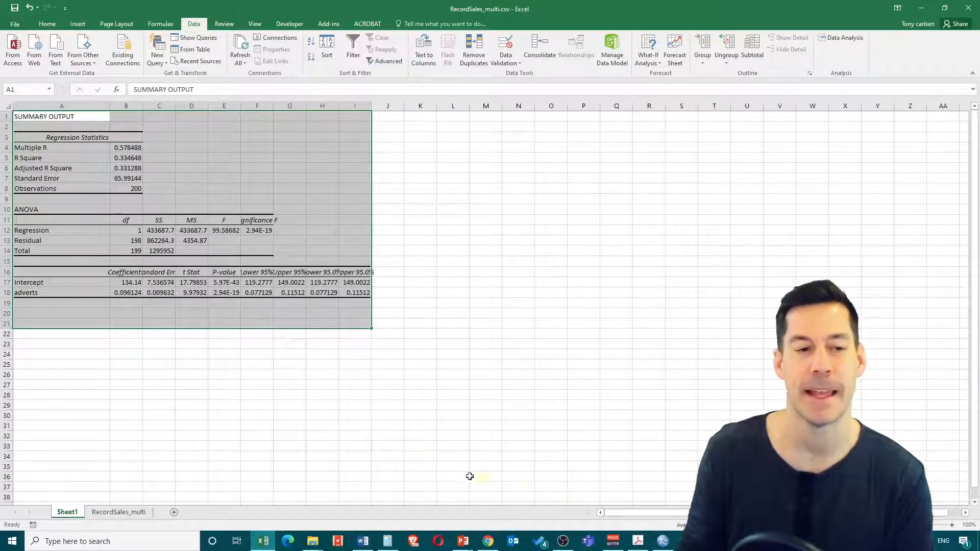
Return to the RecordSales_multi sheet and start another Regression analysis.
left_click(117, 512)
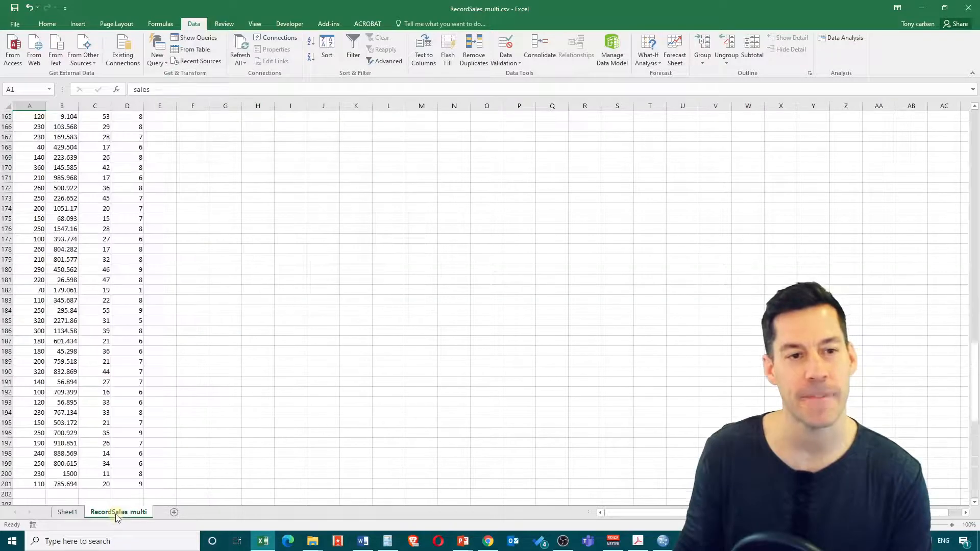
scroll(231, 343, "up", 20)
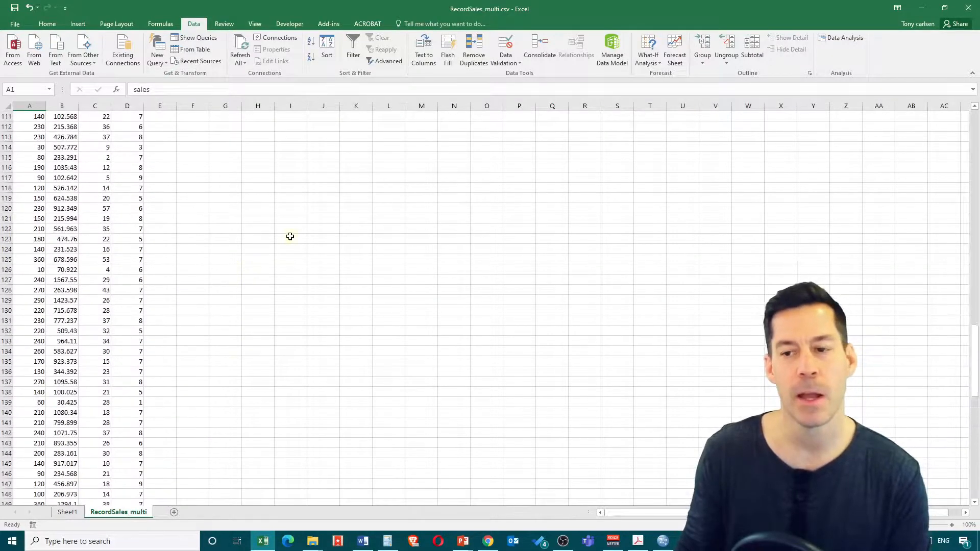
left_click_drag(974, 322, 975, 140)
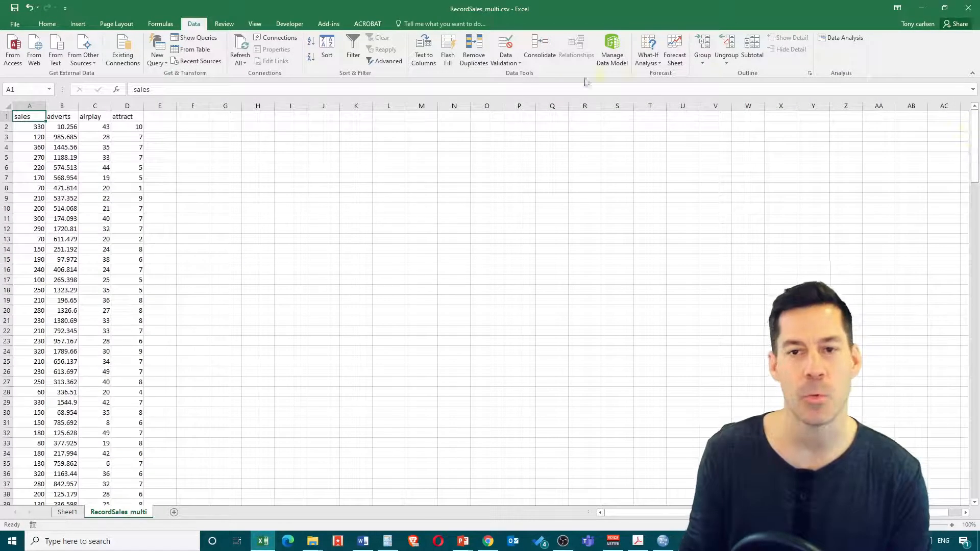
left_click(841, 39)
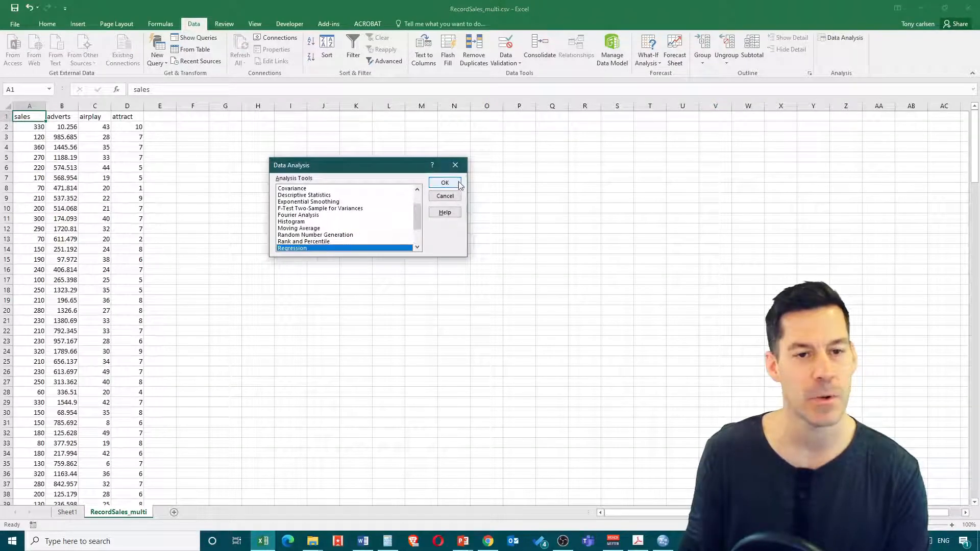
left_click(445, 183)
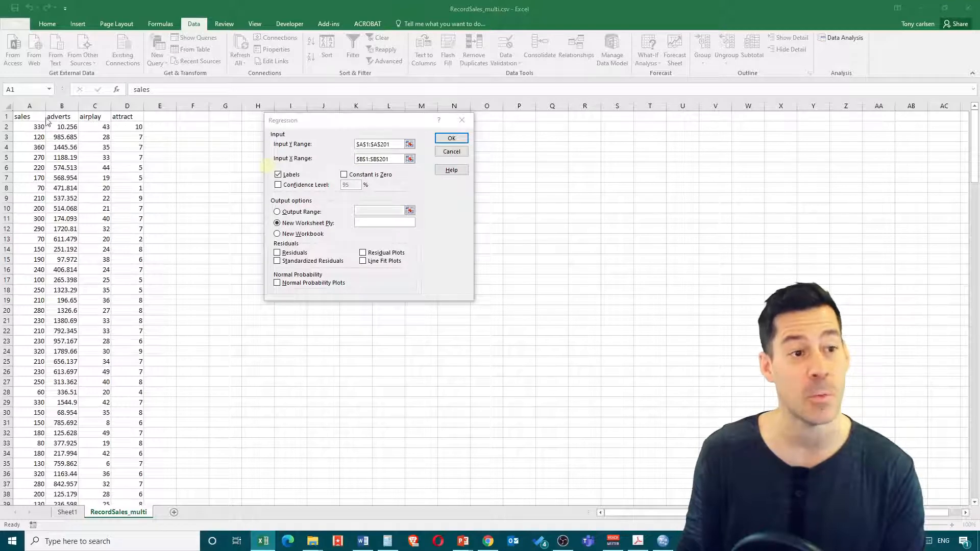
Run the regression with Input X Range set to $B$1:$C$201 (adverts and airplay), and widen column A of the new output.
left_click(411, 161)
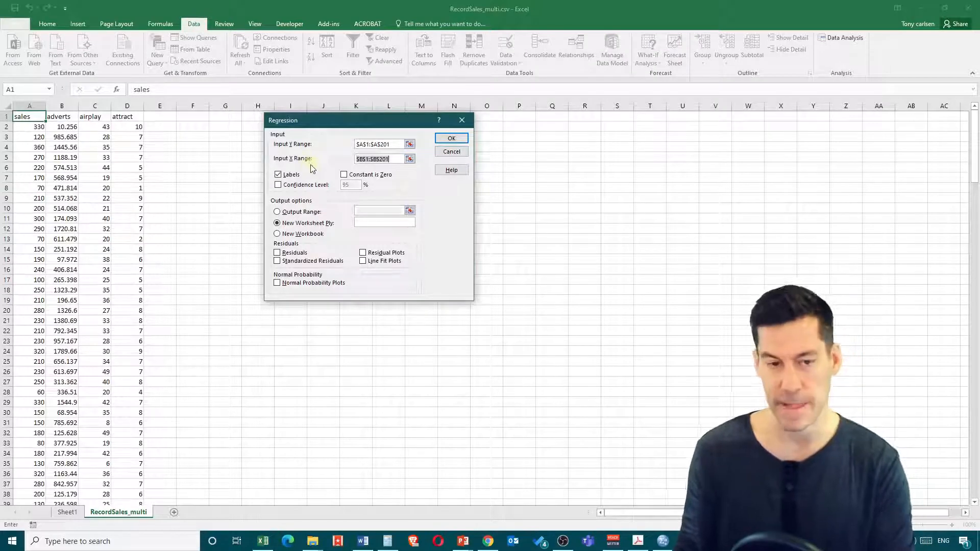
key("BackSpace")
left_click_drag(59, 118, 108, 485)
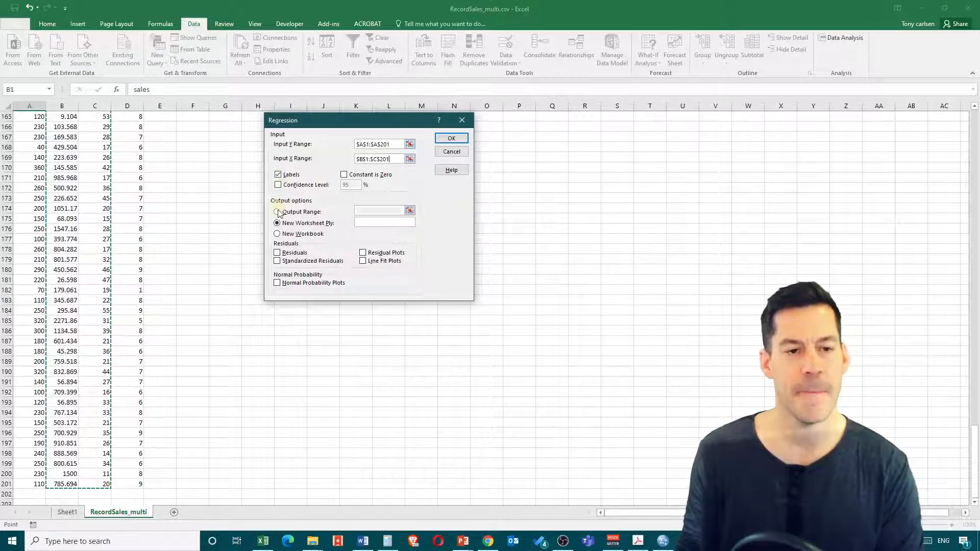
left_click(448, 139)
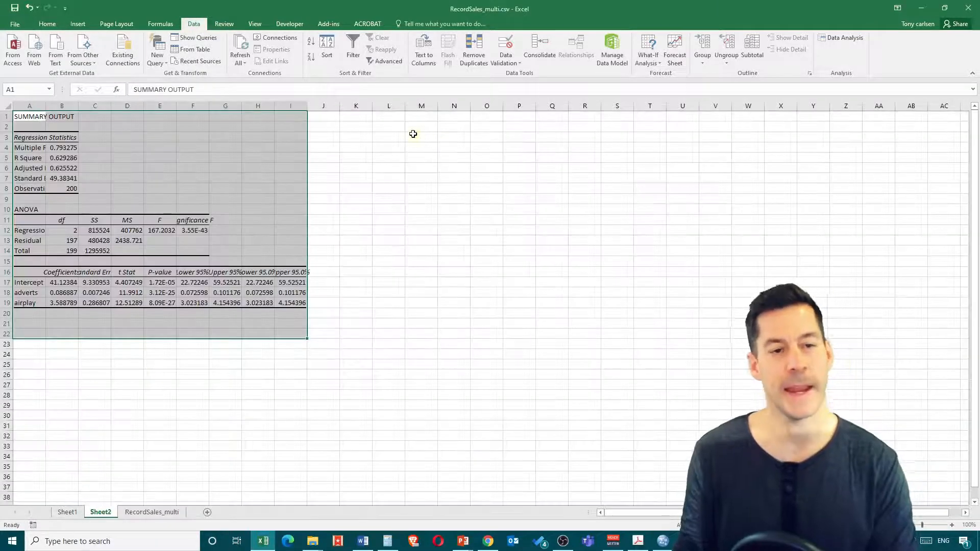
left_click_drag(46, 105, 86, 111)
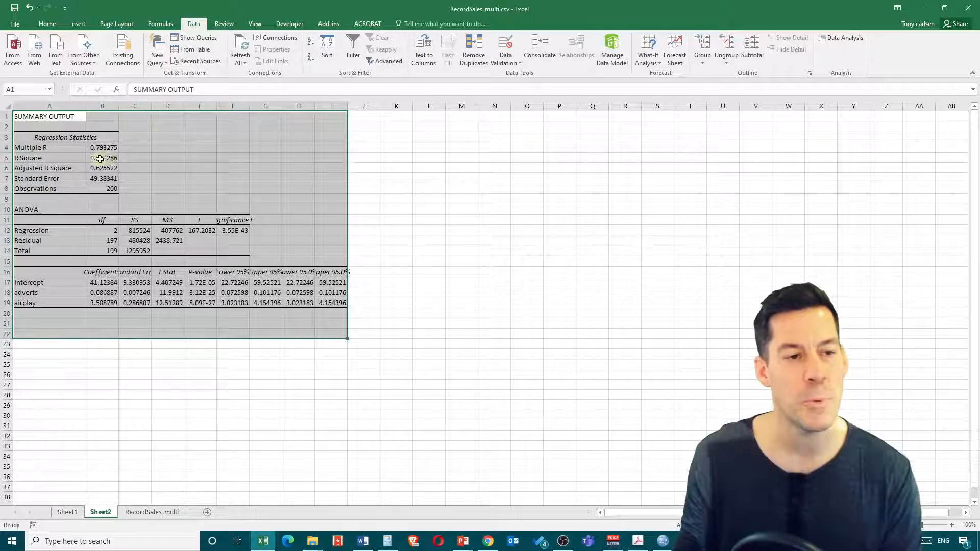
Compare the regression statistics on Sheet1 with those on Sheet2.
left_click(66, 512)
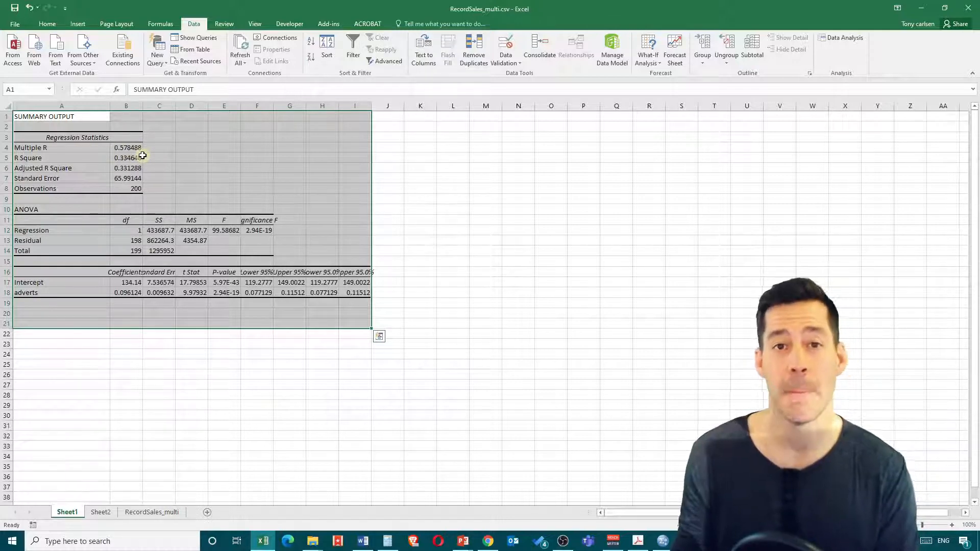
left_click(100, 512)
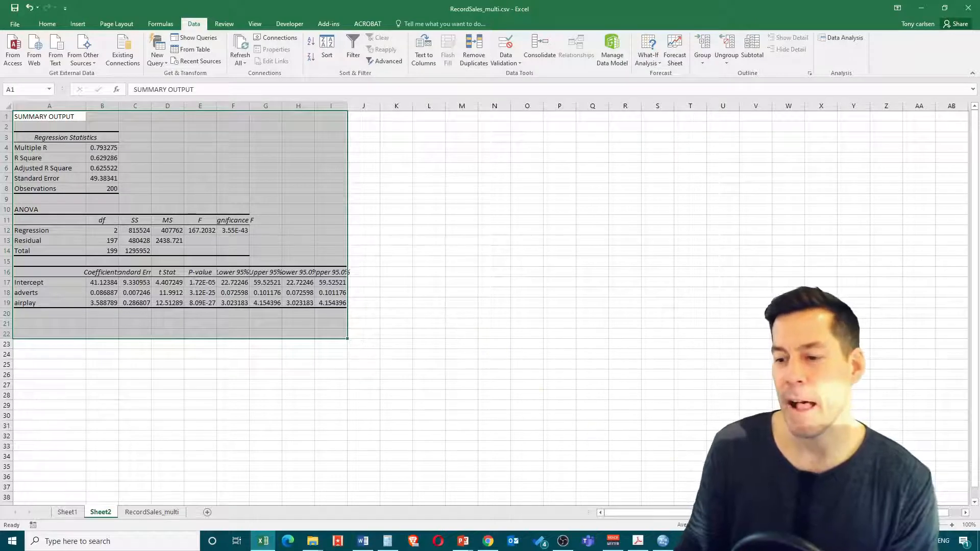
Paste the copied F-change equation onto Sheet2 at cell L9, beside the regression output.
key("alt+Tab")
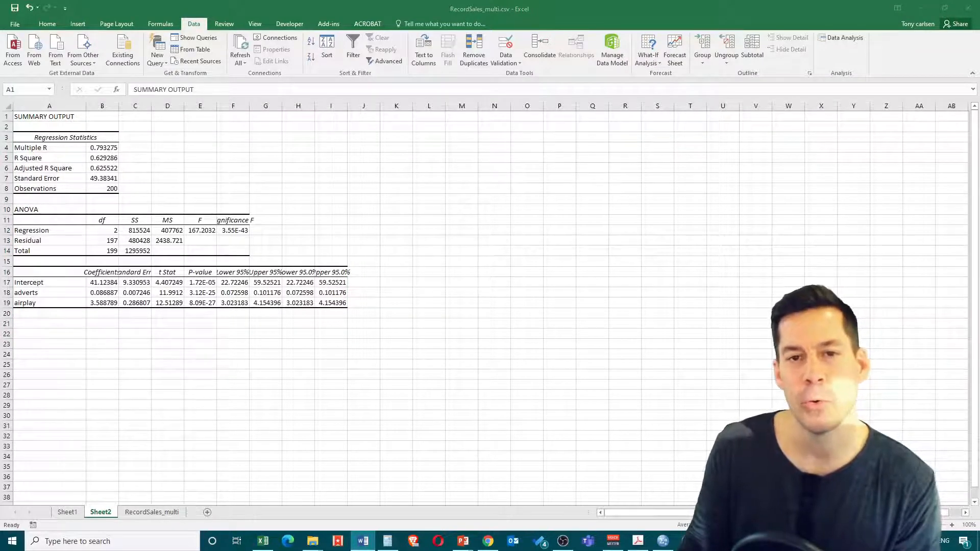
key("alt+Tab")
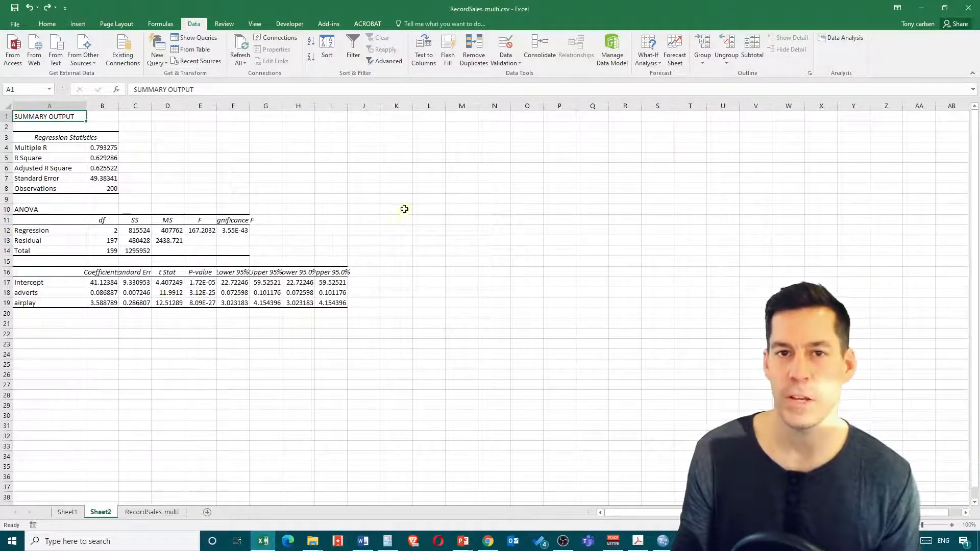
left_click(426, 198)
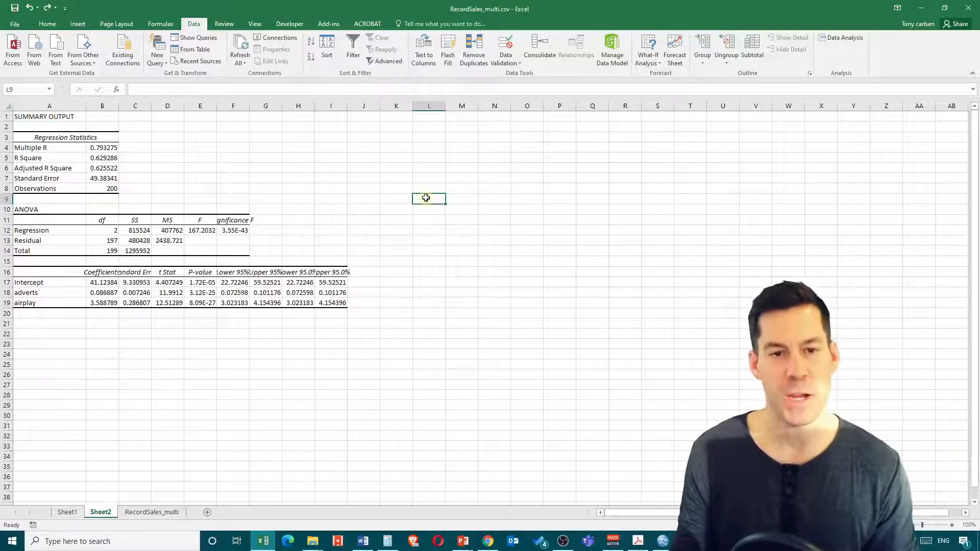
key("ctrl+v")
left_click(434, 280)
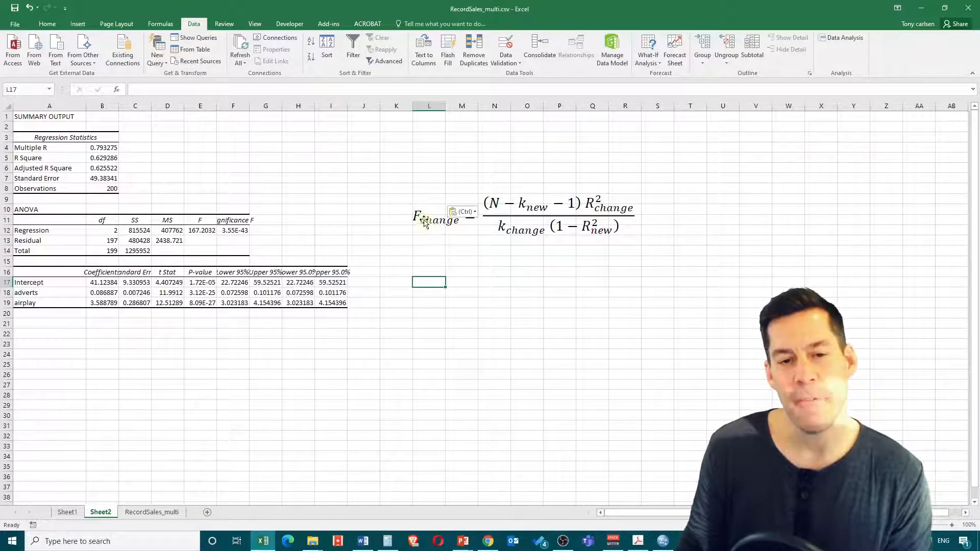
Delete the pasted F-change equation from Sheet2.
key("Escape")
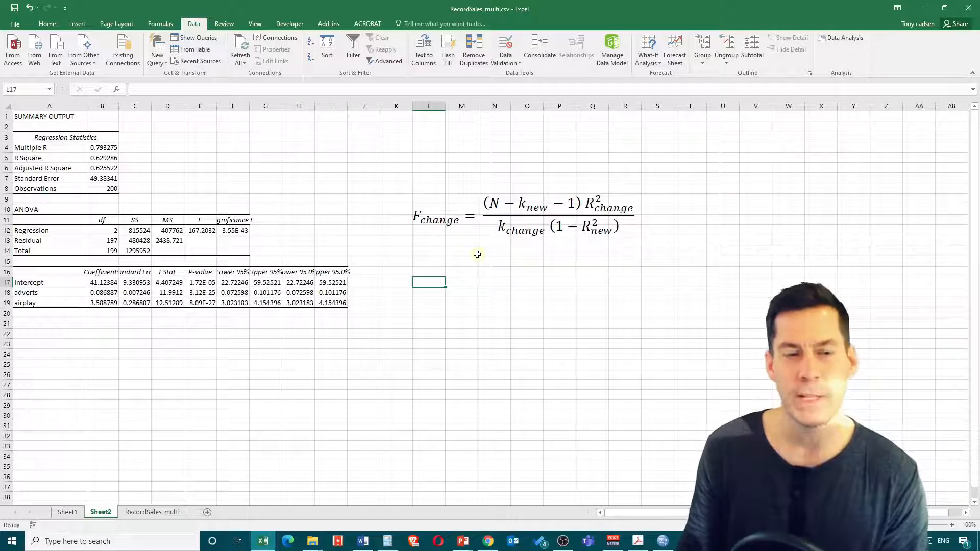
left_click(441, 228)
key("Delete")
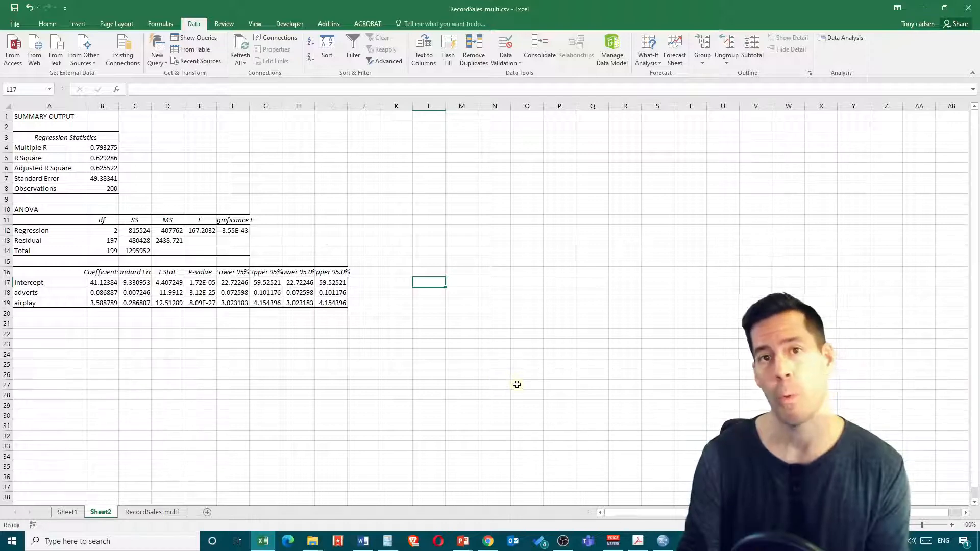
Switch to JASP and open the recent data file RecordSales_multi.csv.
left_click(688, 541)
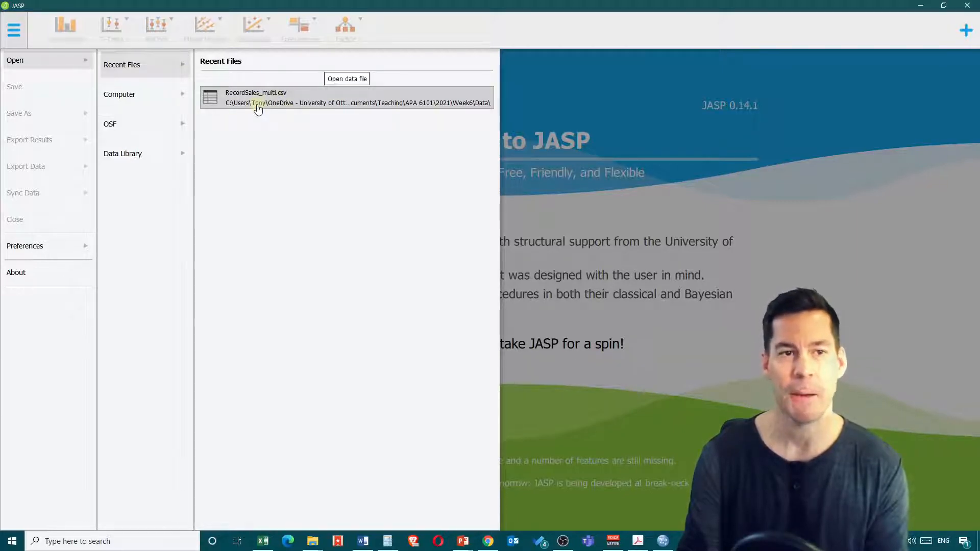
left_click(258, 105)
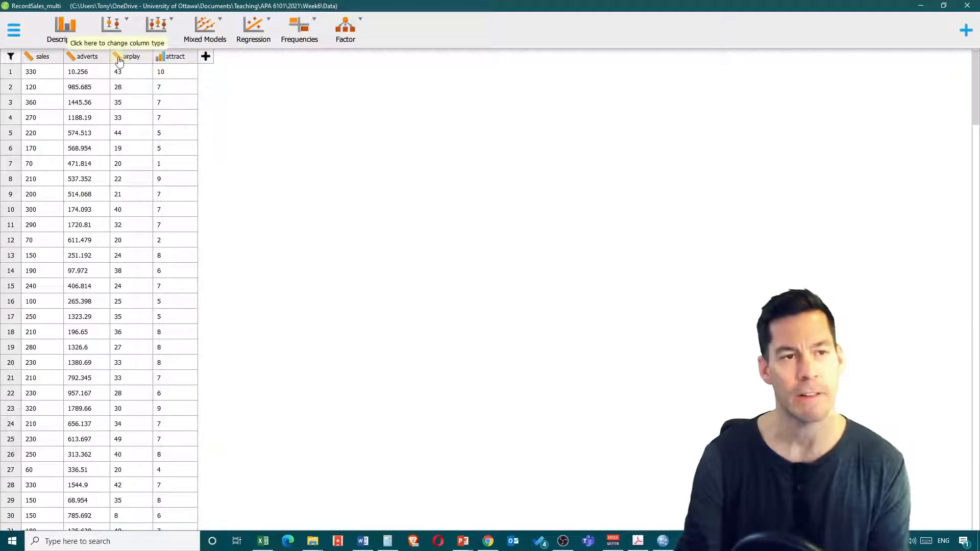
Change the measurement type of the attract column to Scale.
left_click(160, 59)
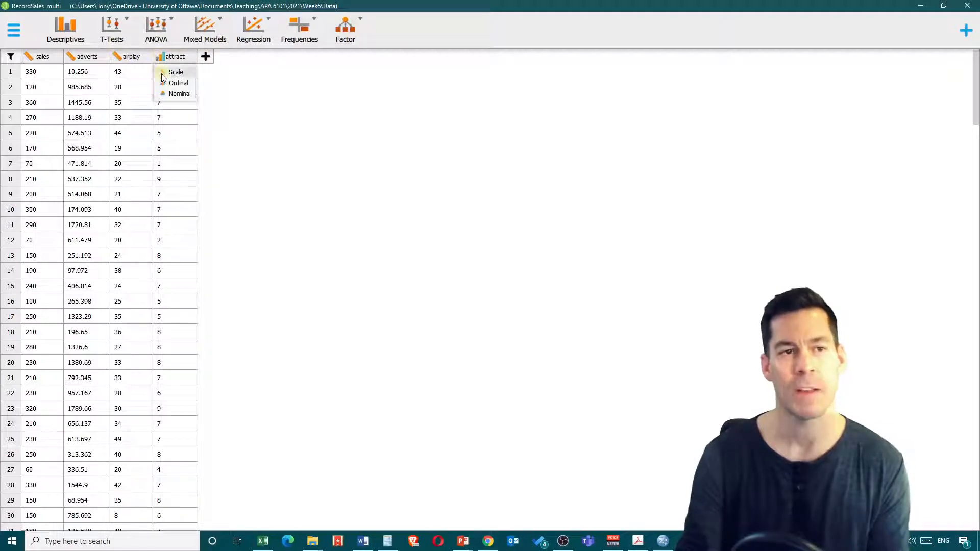
left_click(174, 73)
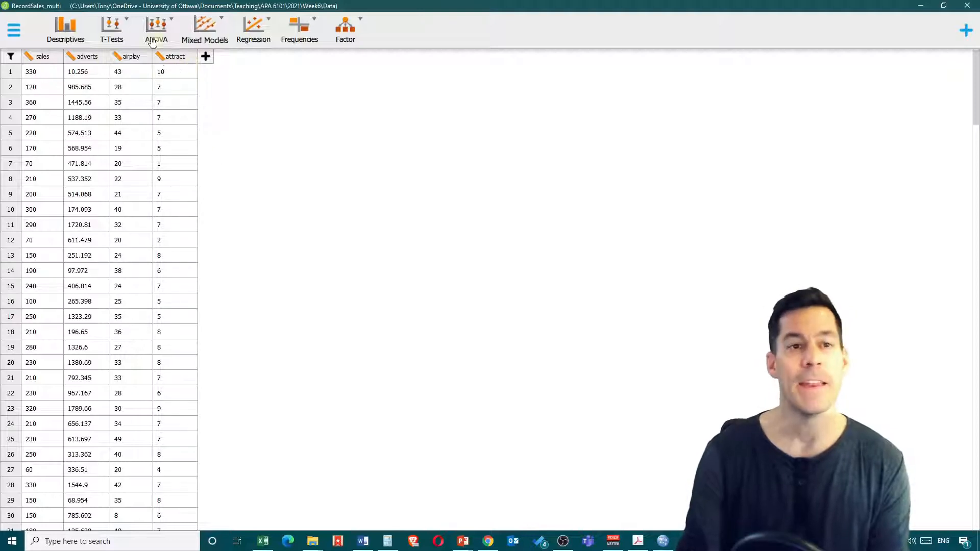
Start a classical Linear Regression analysis and assign sales as the dependent variable.
left_click(271, 30)
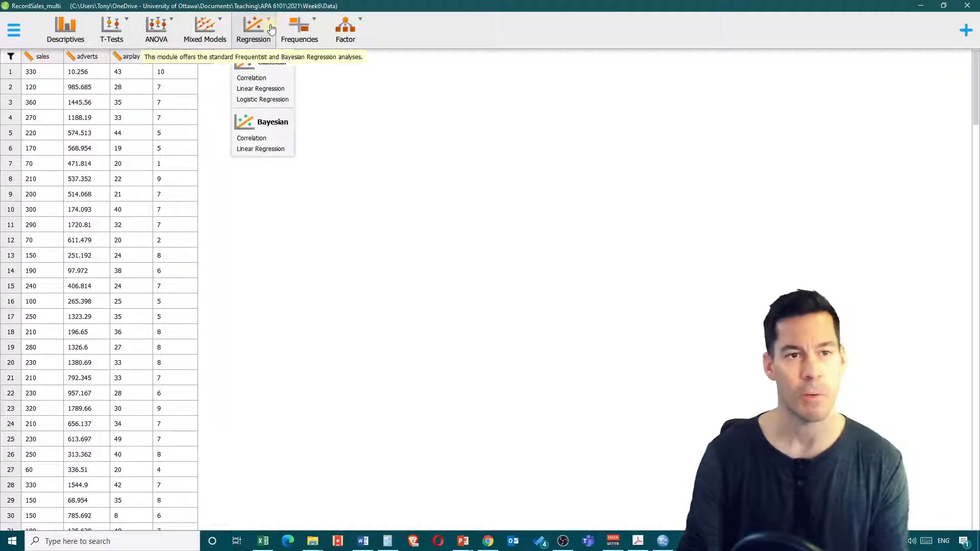
left_click(260, 89)
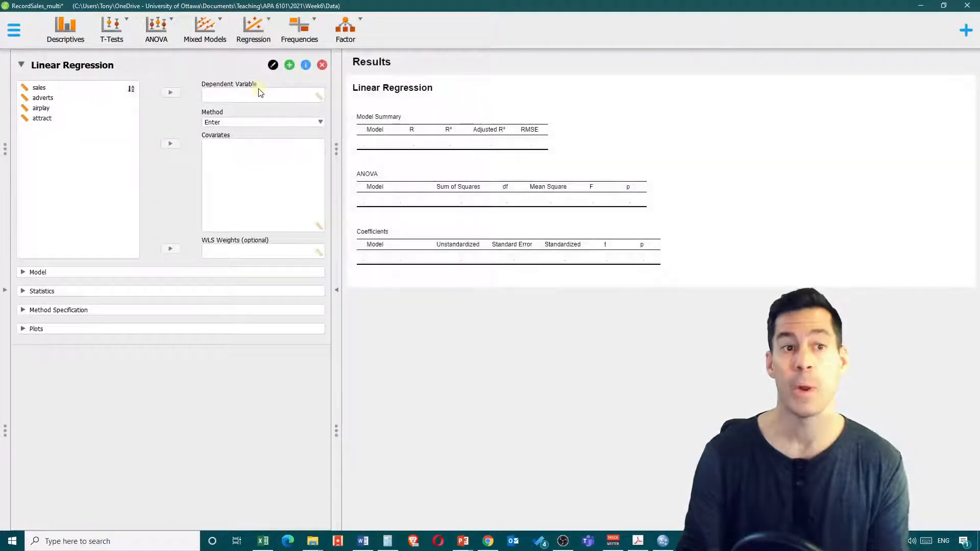
left_click(39, 89)
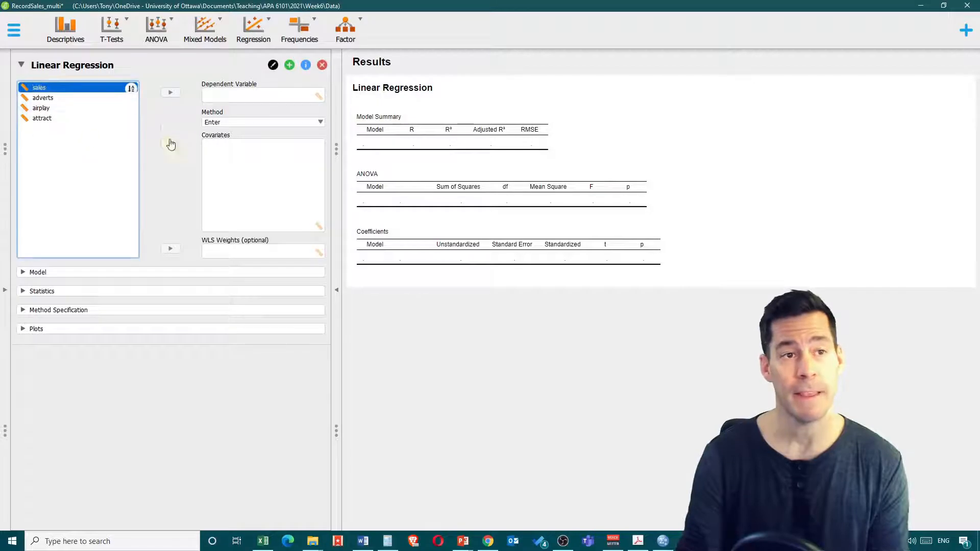
left_click(171, 93)
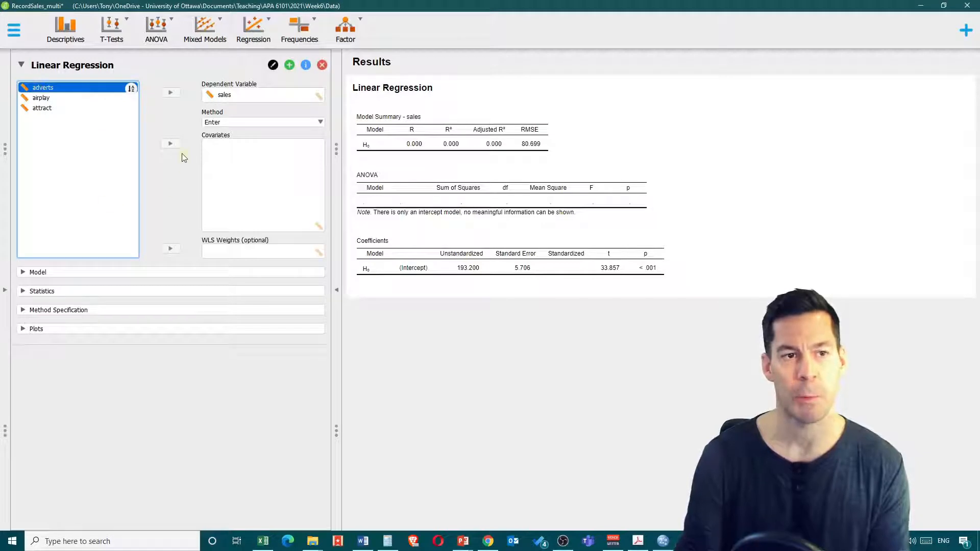
Add adverts and airplay as covariates of the regression, using the Enter method.
left_click(170, 143)
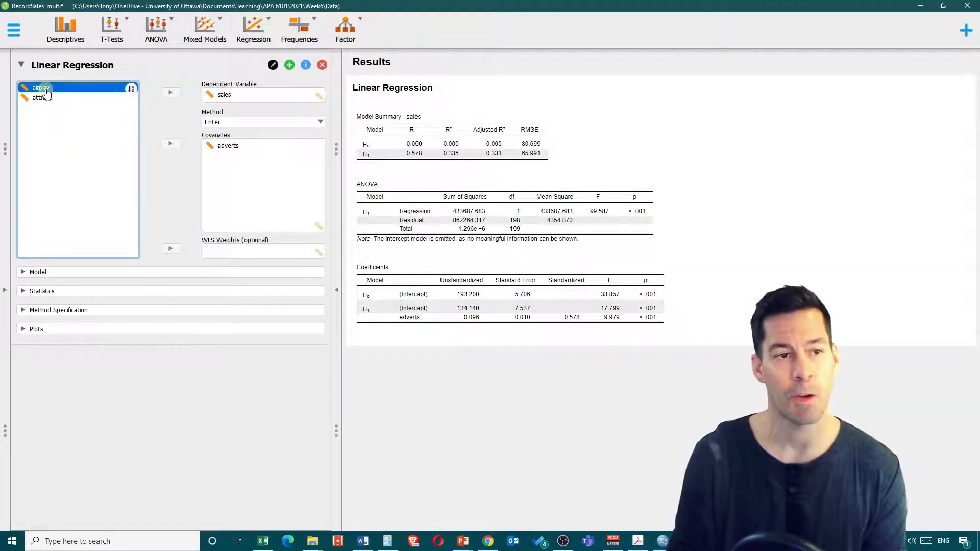
left_click(169, 144)
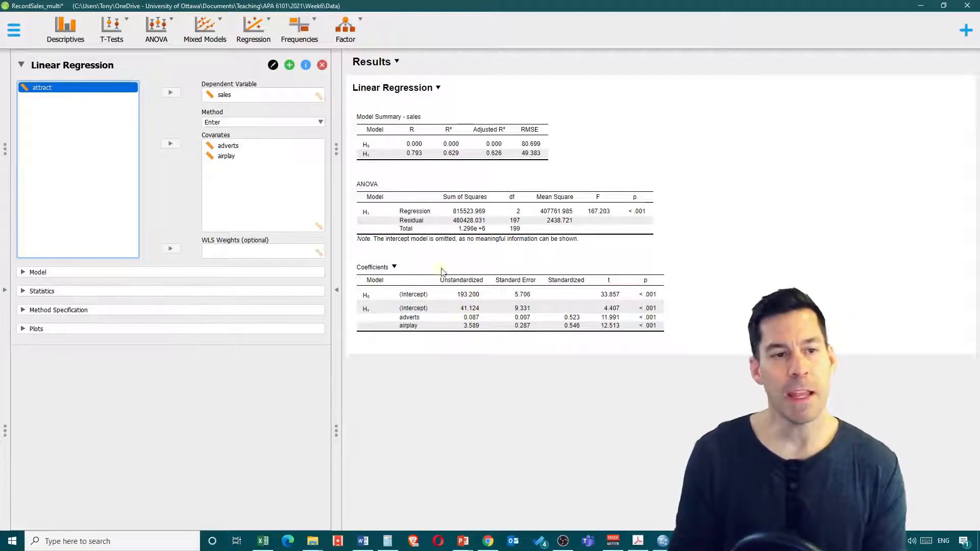
left_click(321, 124)
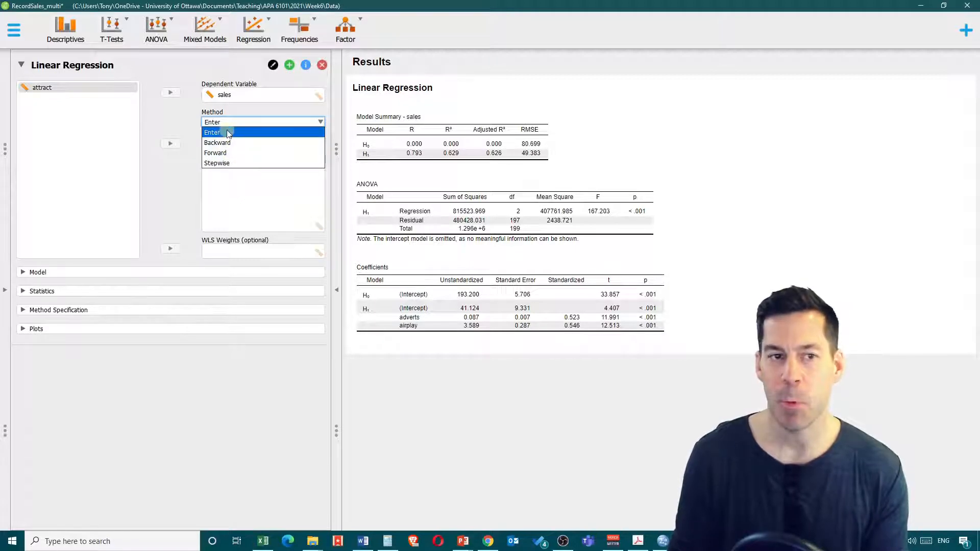
left_click(228, 134)
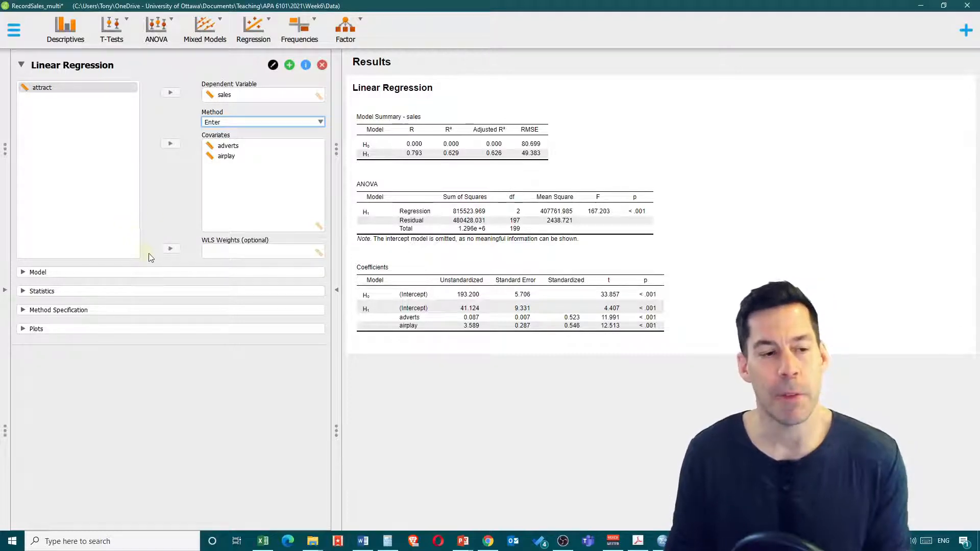
Request the R squared change statistic and add the adverts term to the null model.
left_click(22, 293)
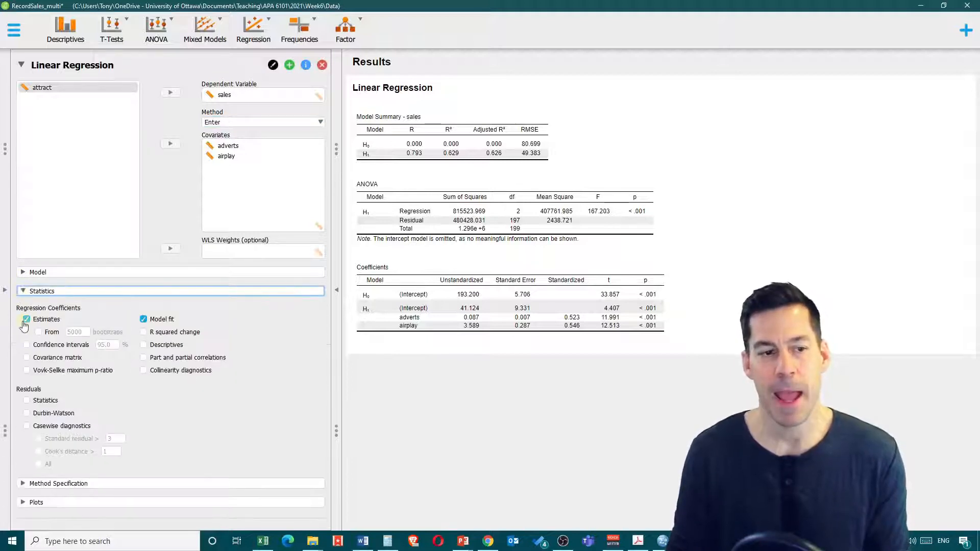
left_click(143, 333)
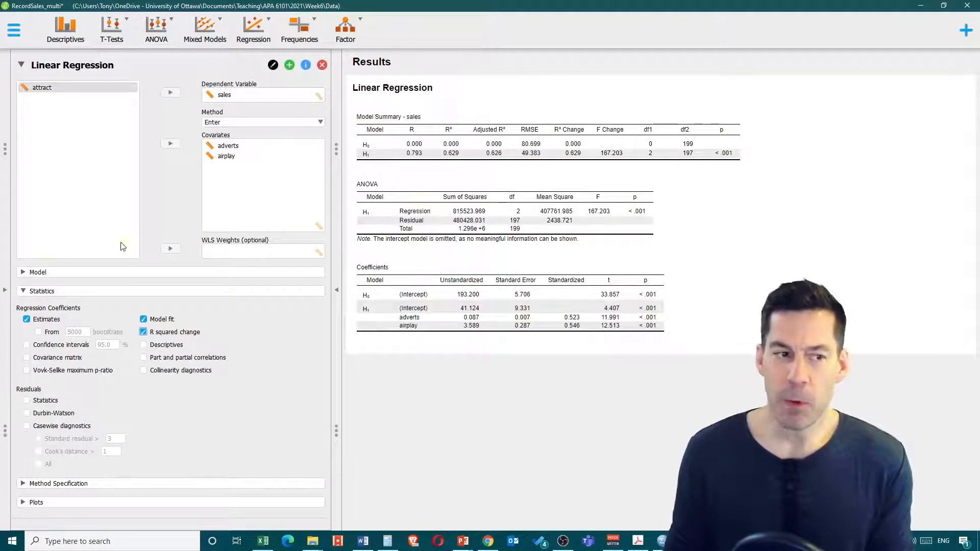
left_click(21, 273)
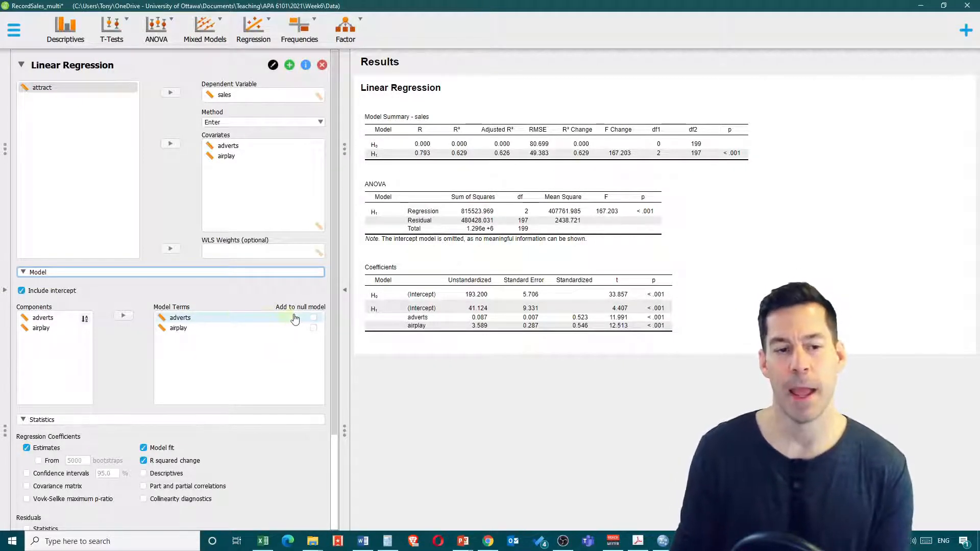
left_click(313, 324)
left_click(313, 319)
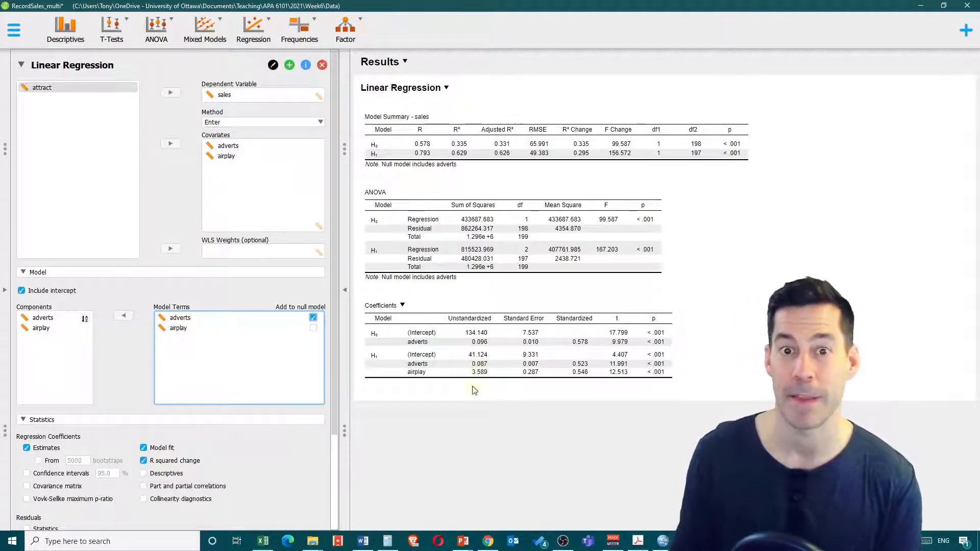
Switch to SPSS and open the Linear Regression dialog for the RecordSales_multi.sav data.
left_click(663, 541)
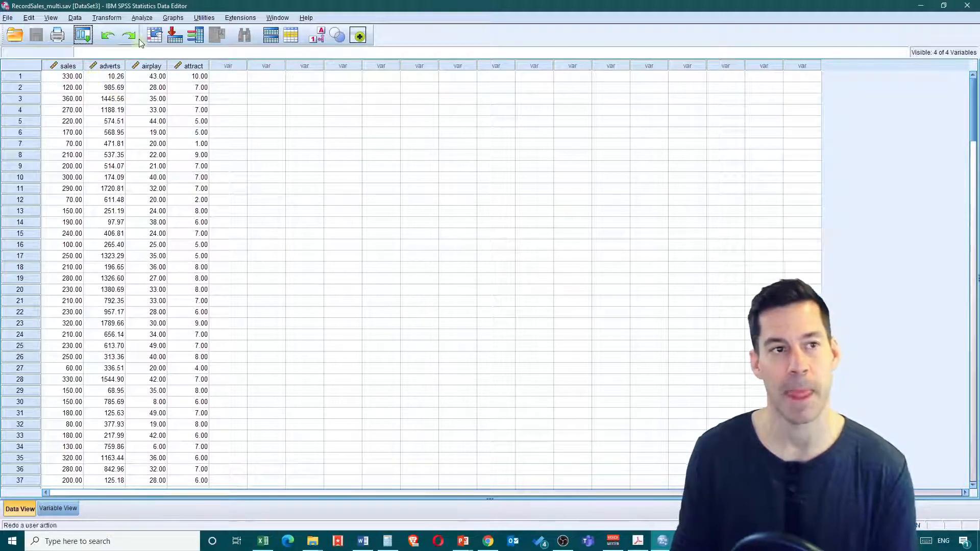
left_click(143, 18)
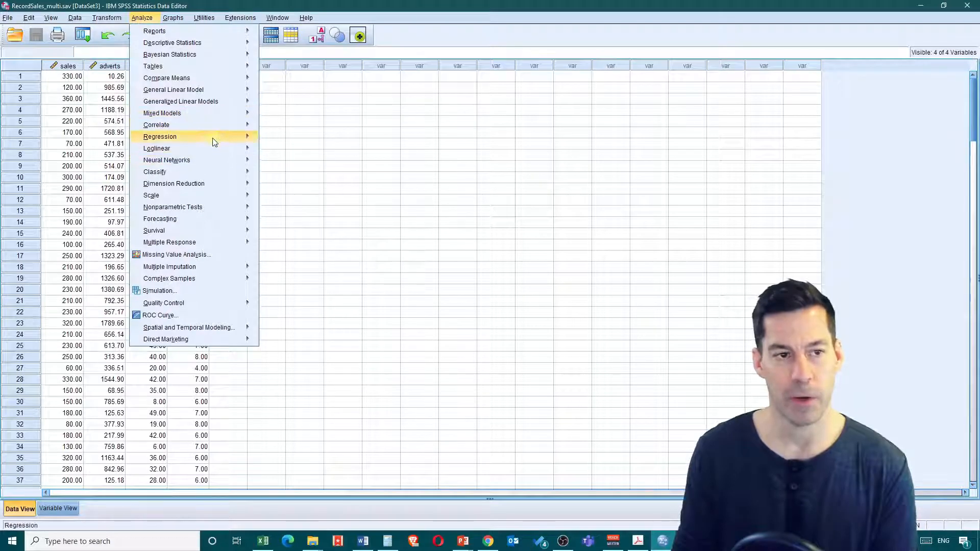
mouse_move(214, 142)
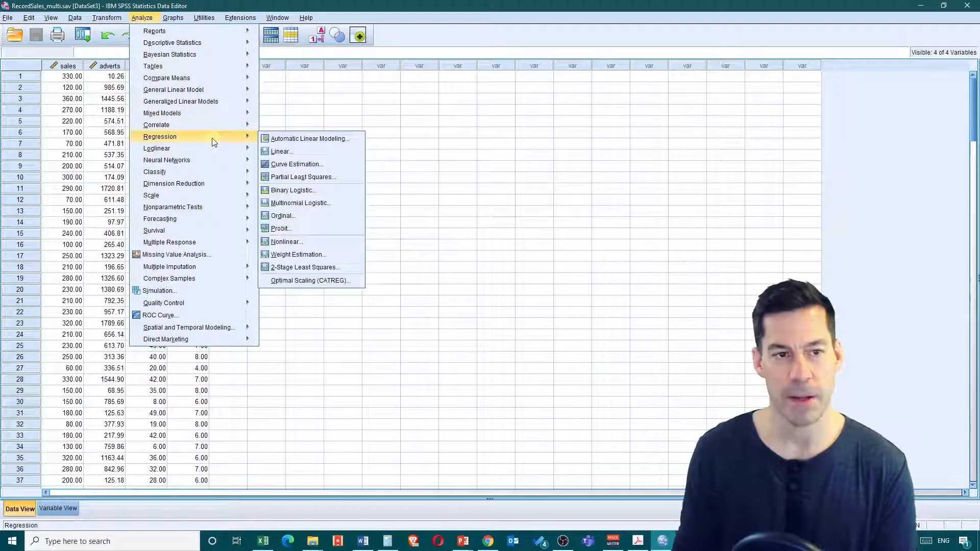
left_click(285, 153)
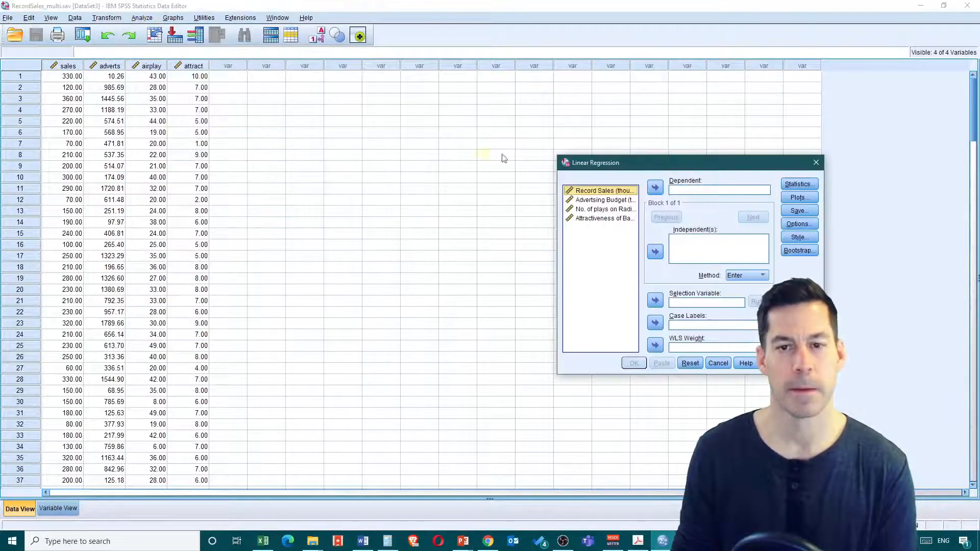
left_click_drag(658, 166, 460, 128)
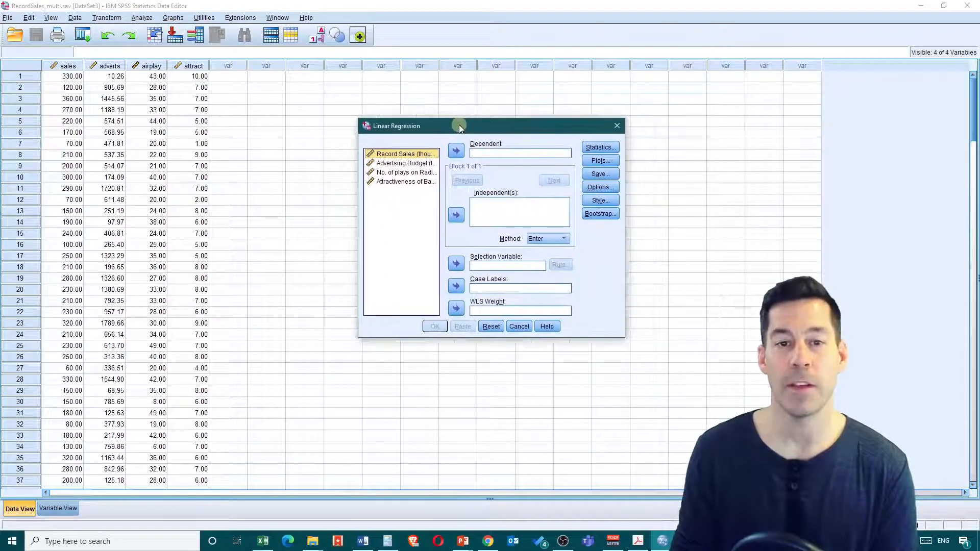
Set Record Sales as the dependent variable and Advertsing Budget as the only independent variable in the first block.
left_click(462, 152)
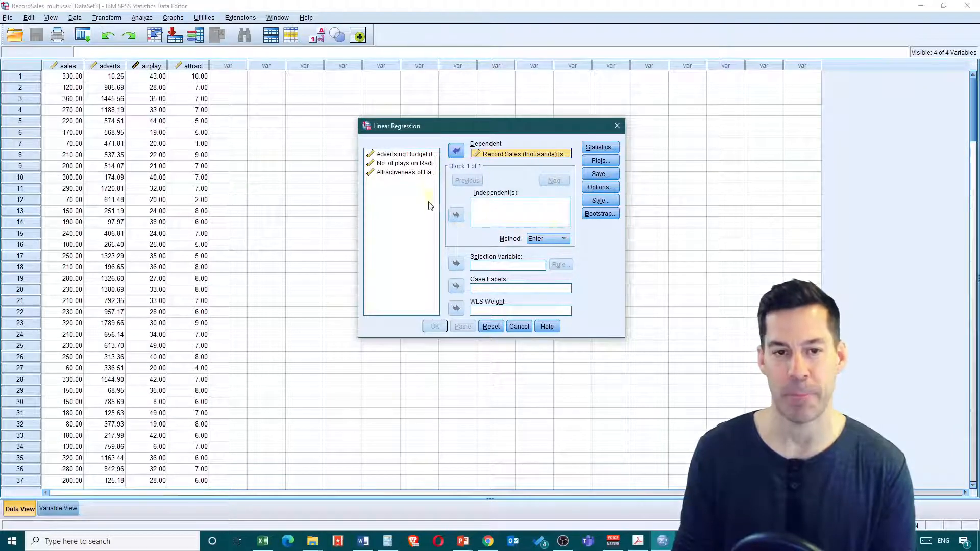
left_click(404, 154)
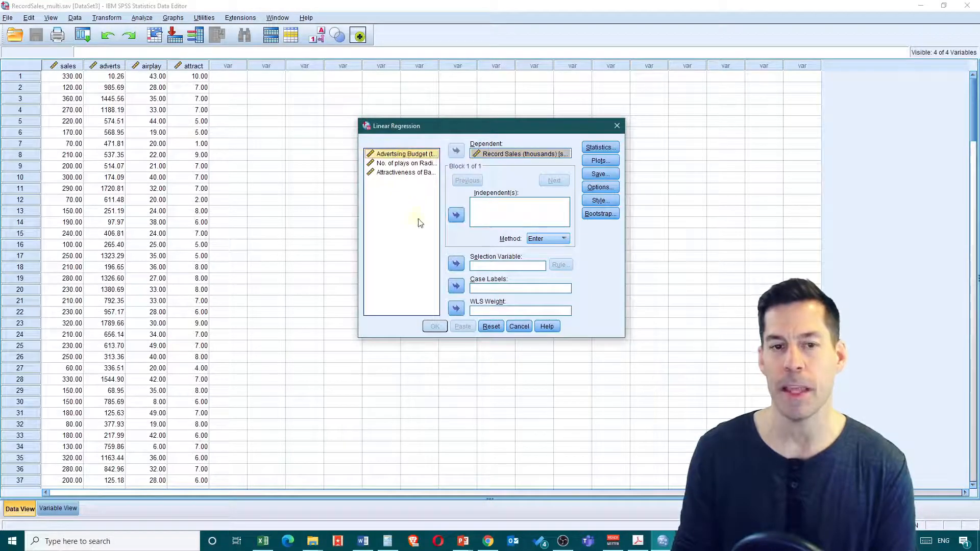
left_click(456, 215)
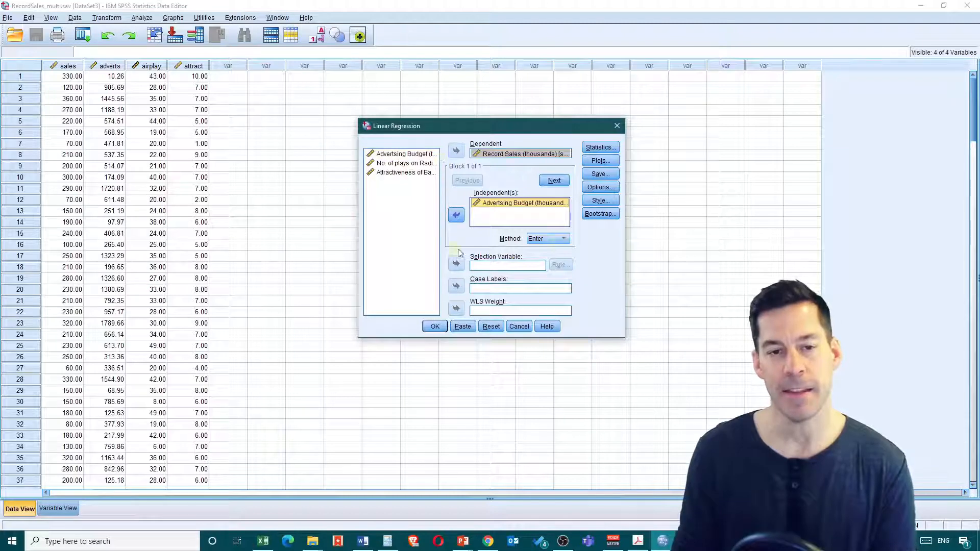
Create a second block with Advertsing Budget and No. of plays on Radio as independent variables, keeping the Enter method.
left_click(555, 182)
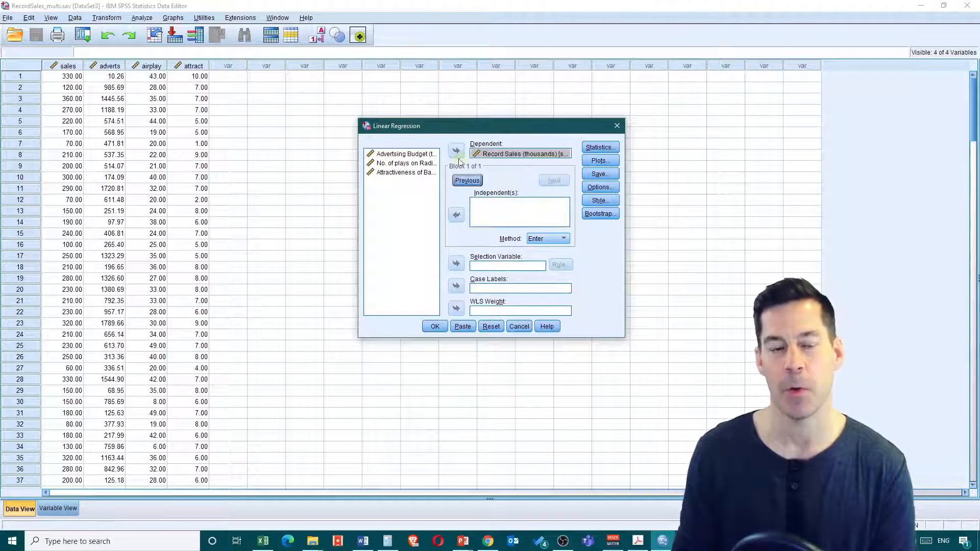
left_click(404, 155)
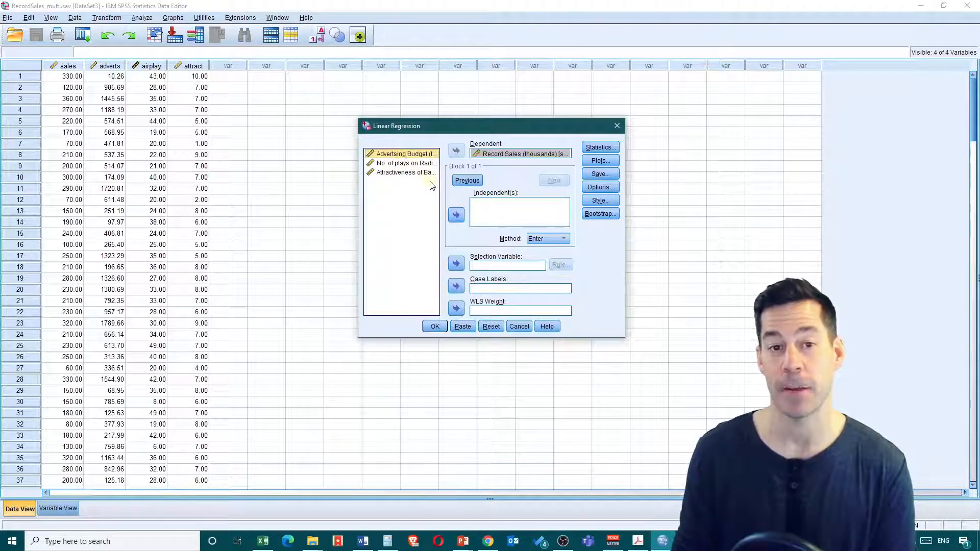
left_click(456, 215)
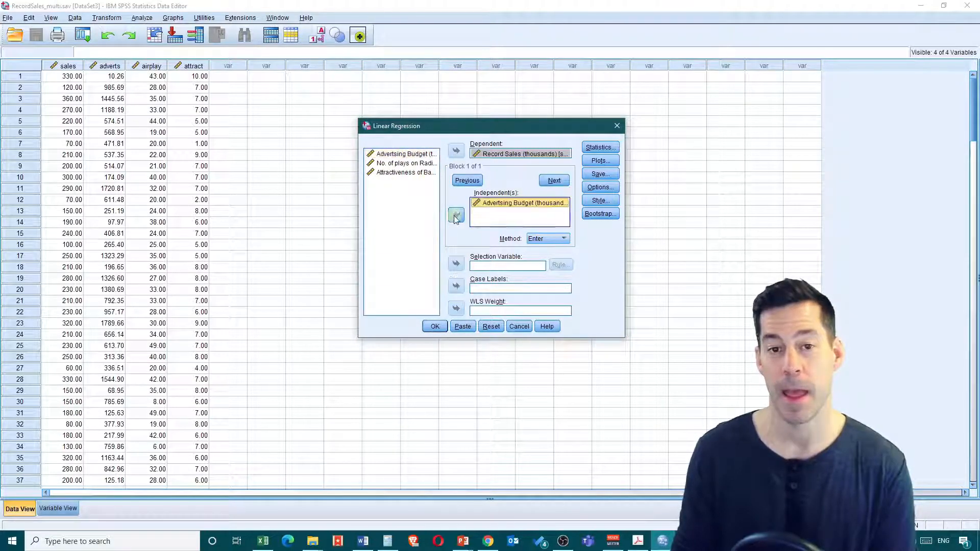
left_click(404, 164)
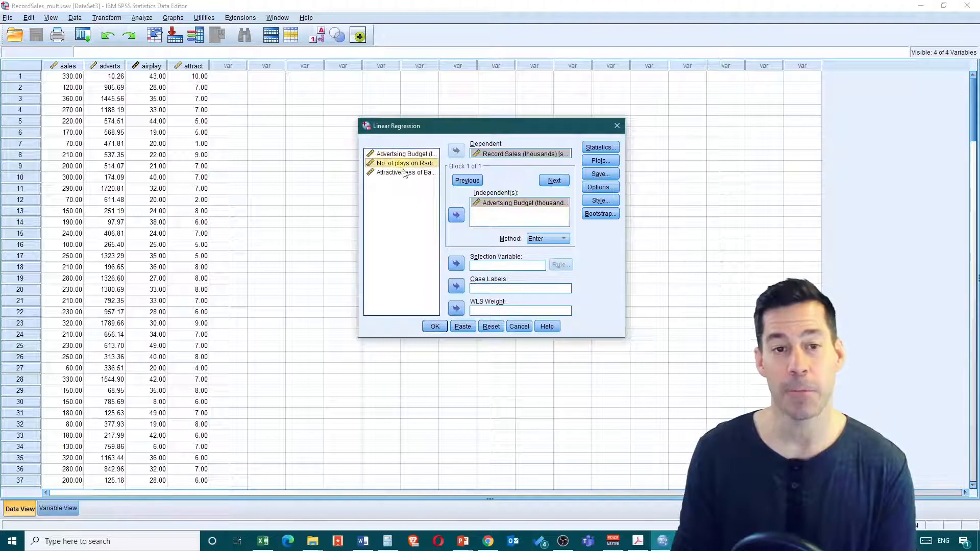
left_click(455, 215)
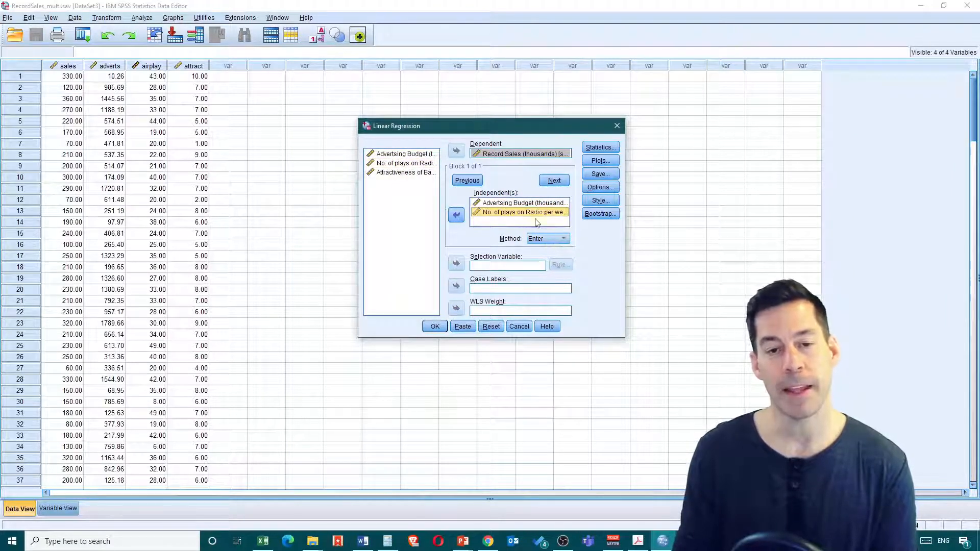
left_click(563, 240)
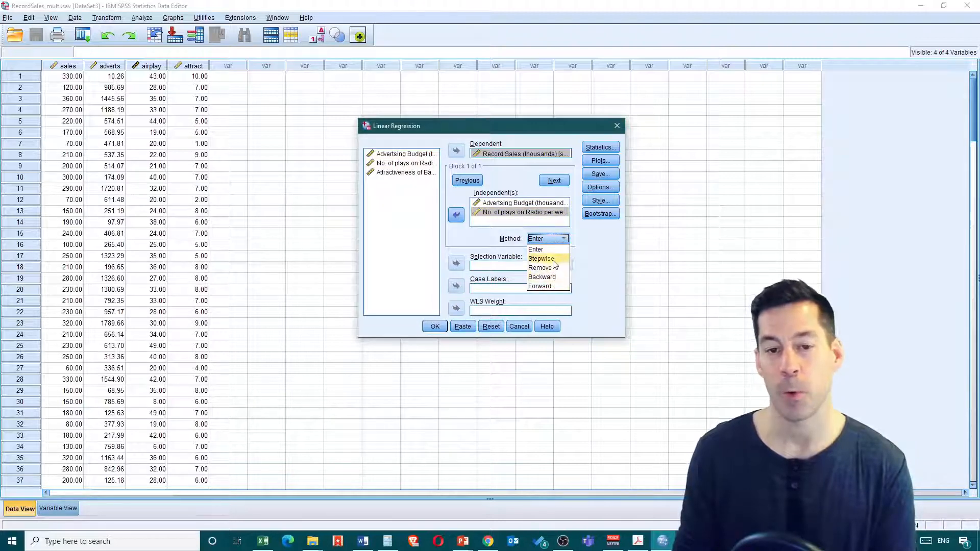
left_click(512, 228)
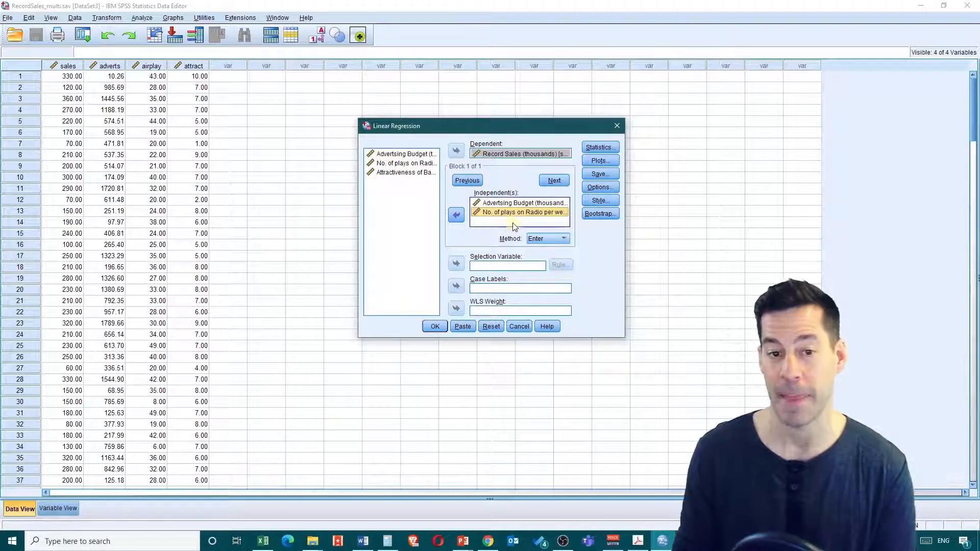
Include R squared change in the regression's statistics.
left_click(602, 148)
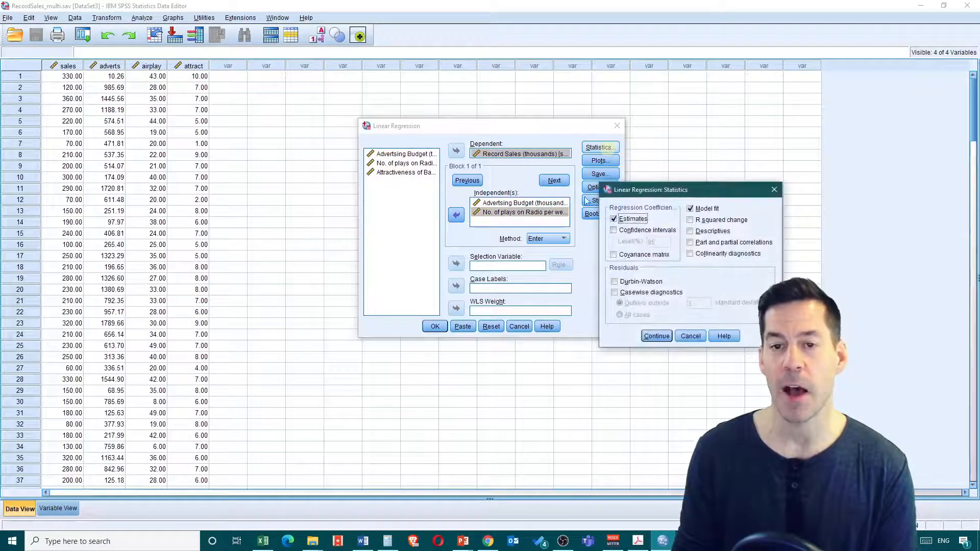
left_click(690, 221)
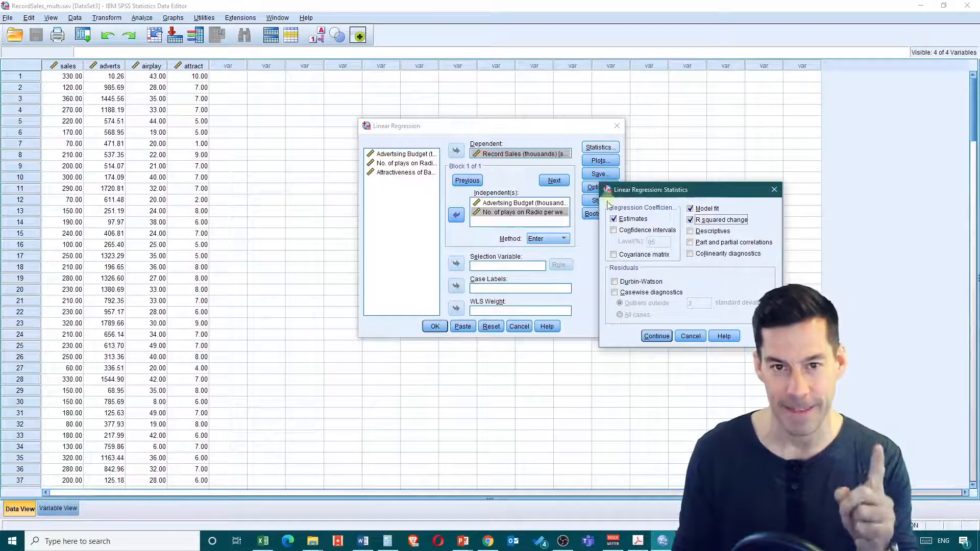
left_click(657, 337)
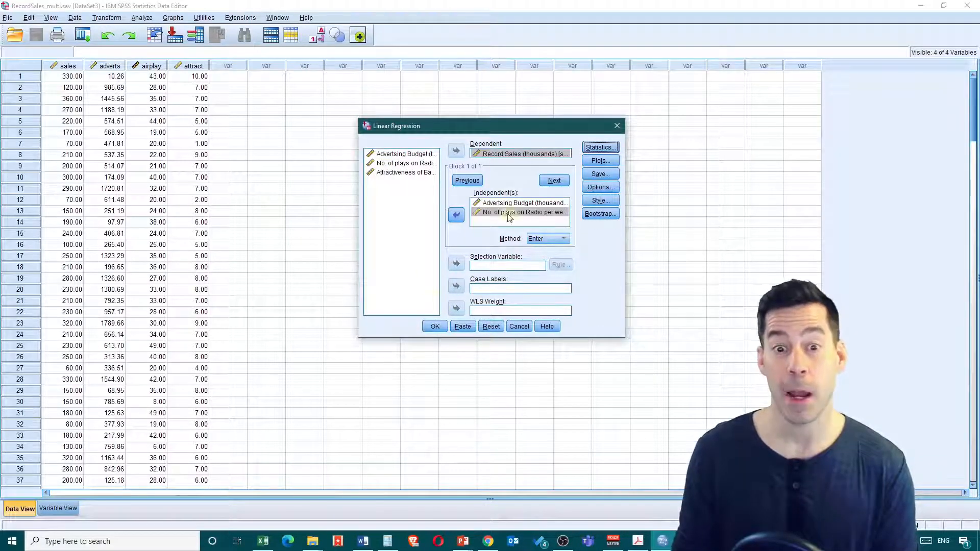
Run the hierarchical regression and examine its output in the maximized viewer window.
left_click(435, 326)
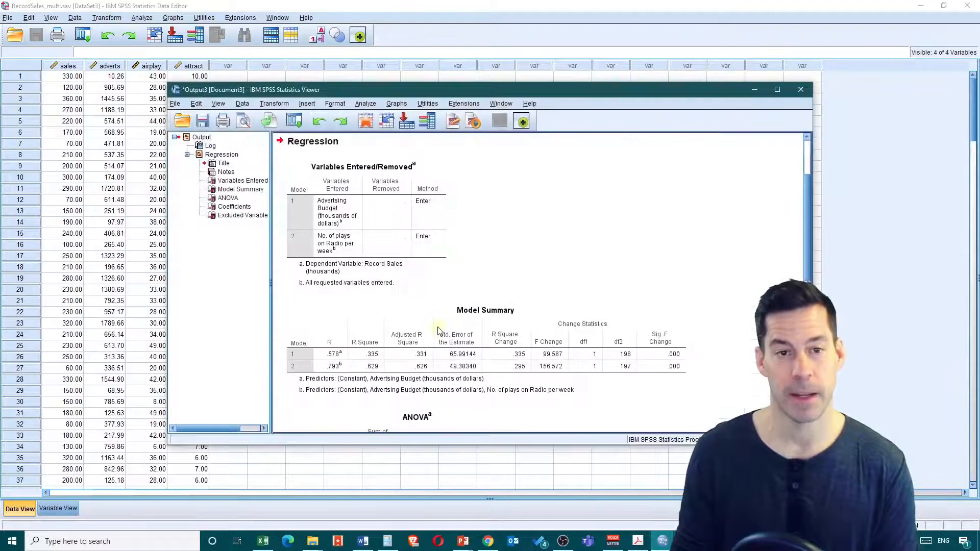
double_click(767, 93)
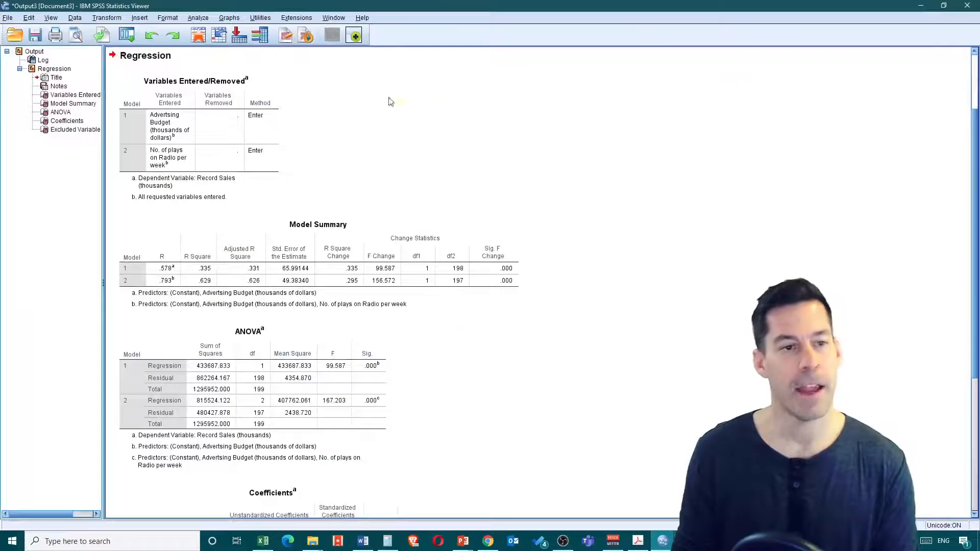
scroll(422, 209, "down", 1)
scroll(388, 171, "up", 1)
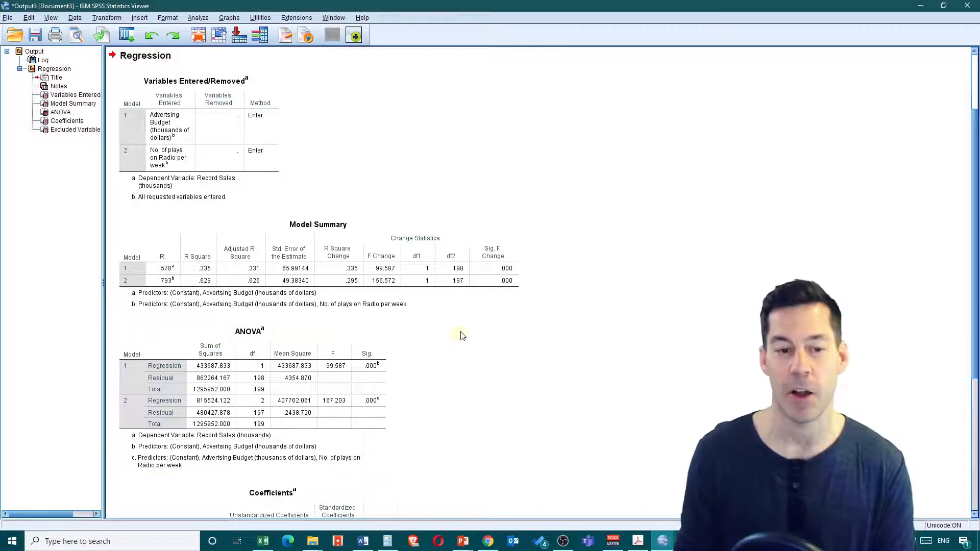
Examine the Coefficients, Variables Entered/Removed and Model Summary tables of the hierarchical regression output.
scroll(465, 321, "down", 5)
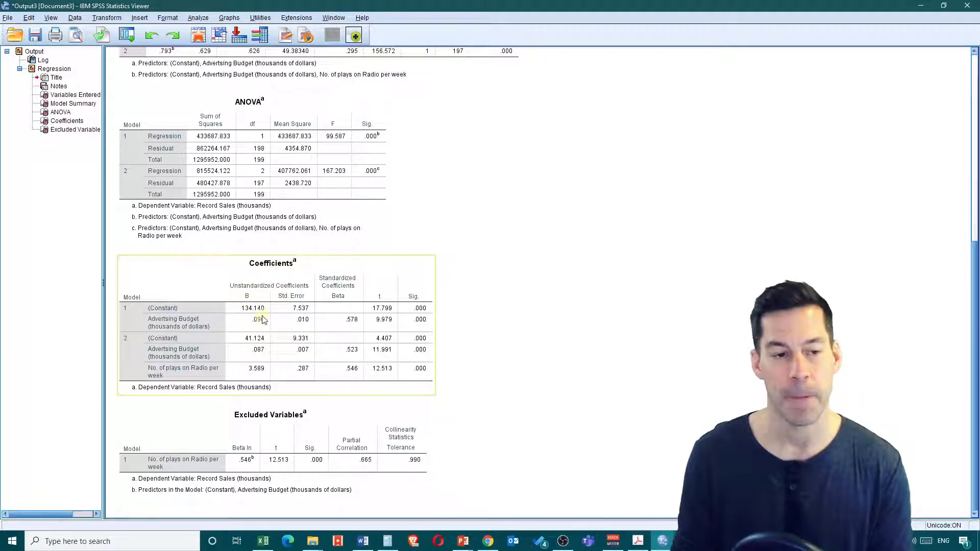
scroll(263, 319, "up", 5)
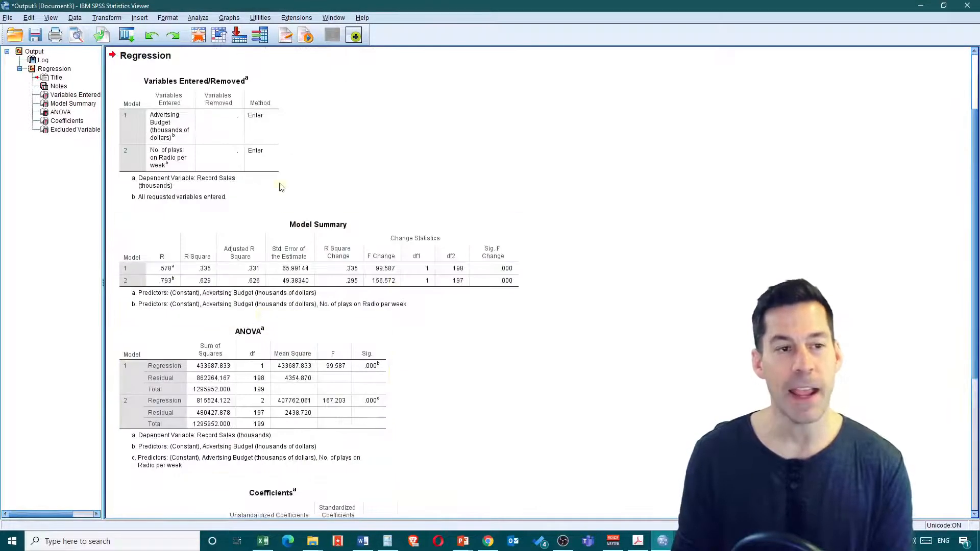
left_click(279, 187)
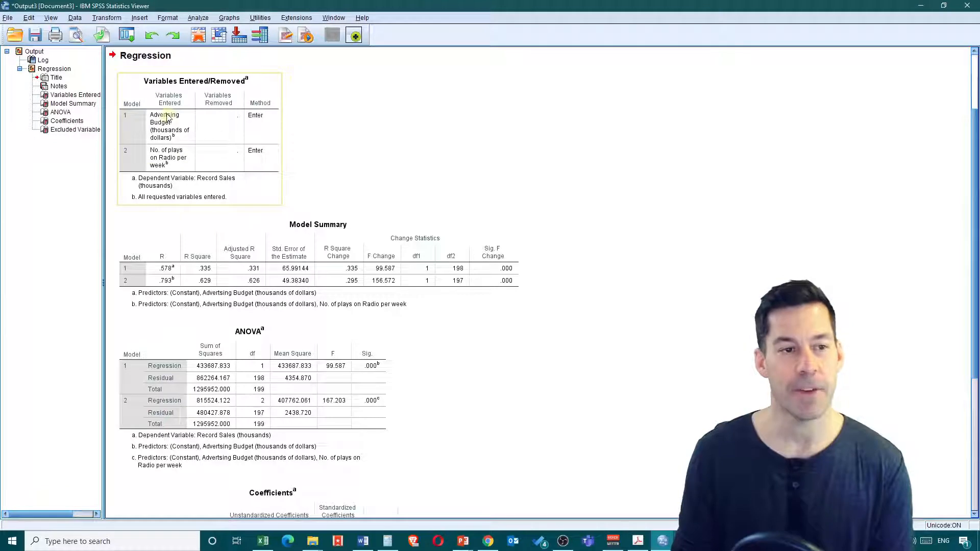
left_click(128, 285)
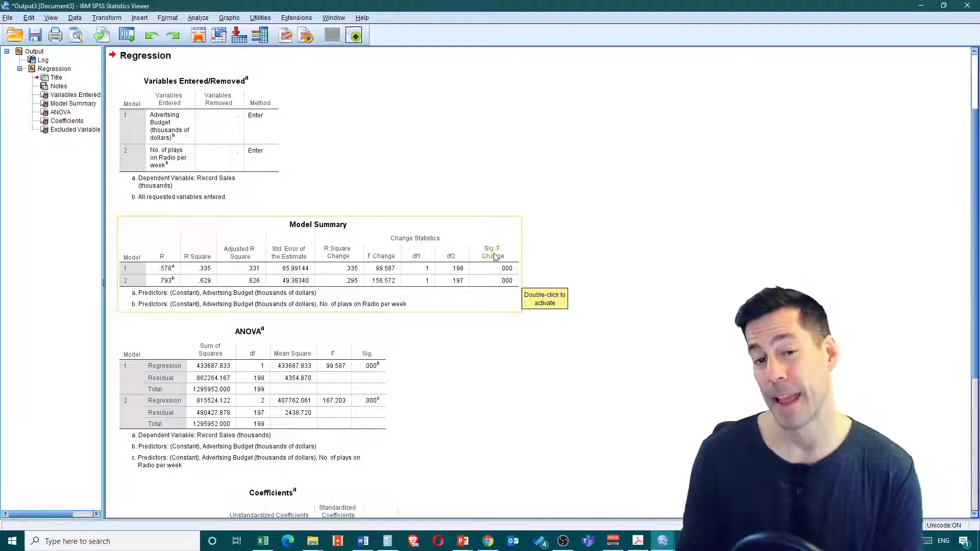
Activate the Model Summary table to inspect model 2's full-precision Sig. F Change, and review the remaining output tables.
double_click(507, 287)
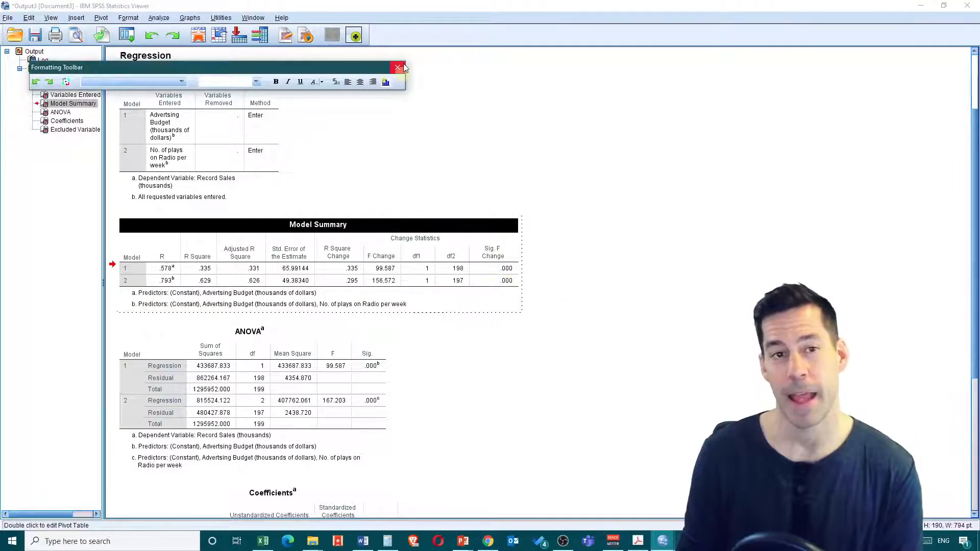
left_click(505, 284)
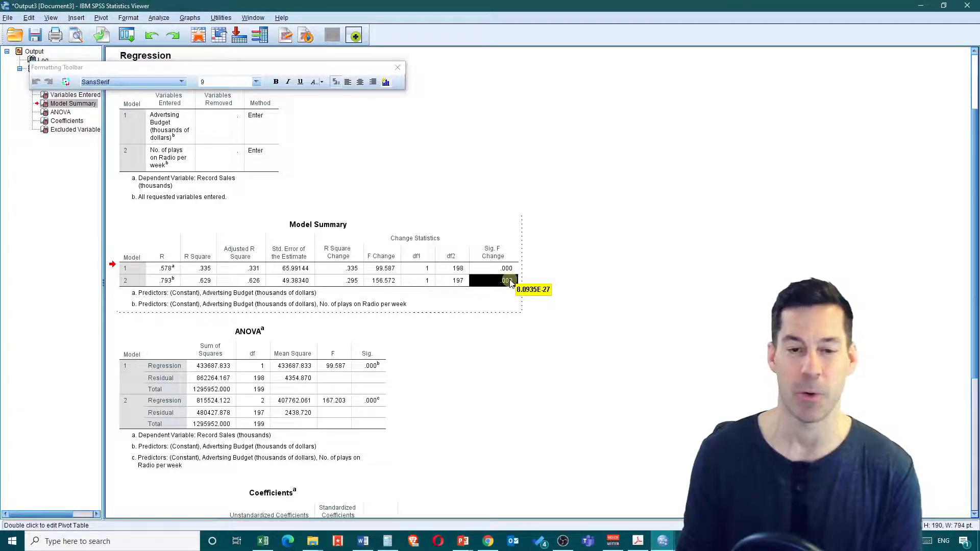
left_click(433, 188)
scroll(418, 194, "down", 5)
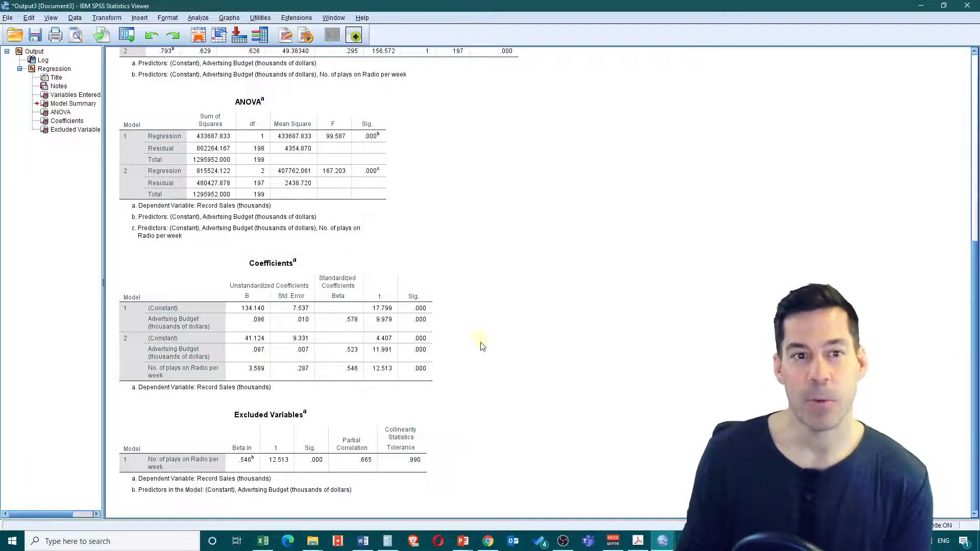
scroll(481, 345, "up", 10)
scroll(481, 345, "down", 5)
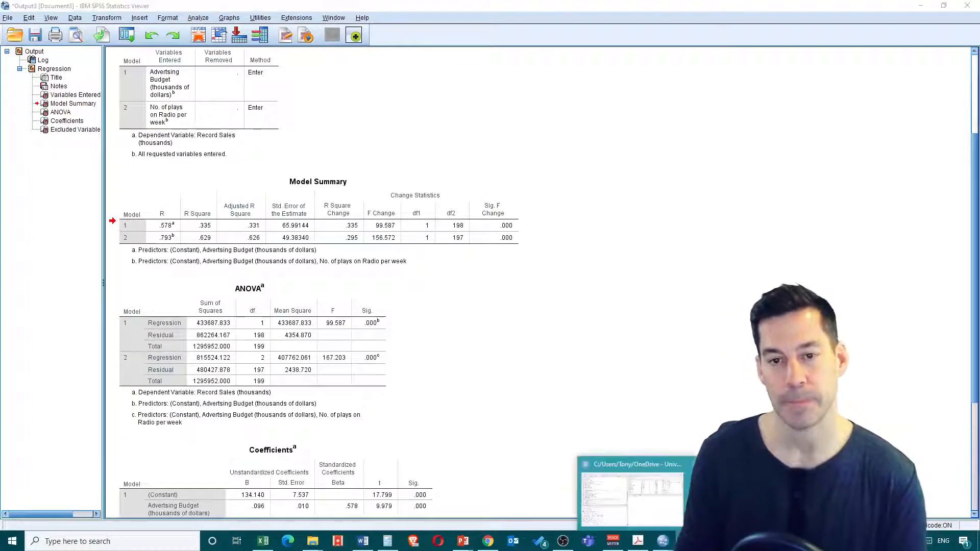
Switch to RStudio and review the existing lm(Height_inches ~ Shoe_size) line in the Ex_week1.R script.
left_click(662, 541)
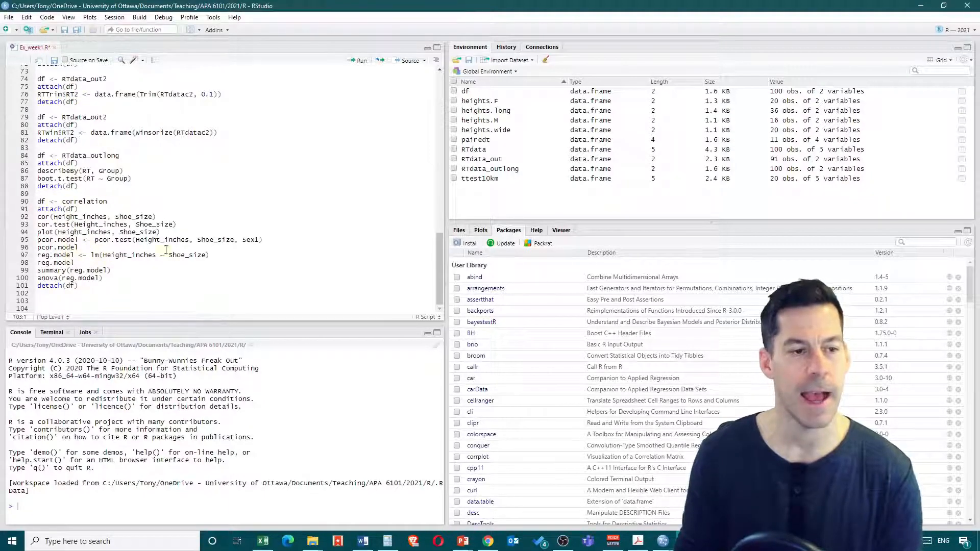
left_click_drag(211, 256, 29, 258)
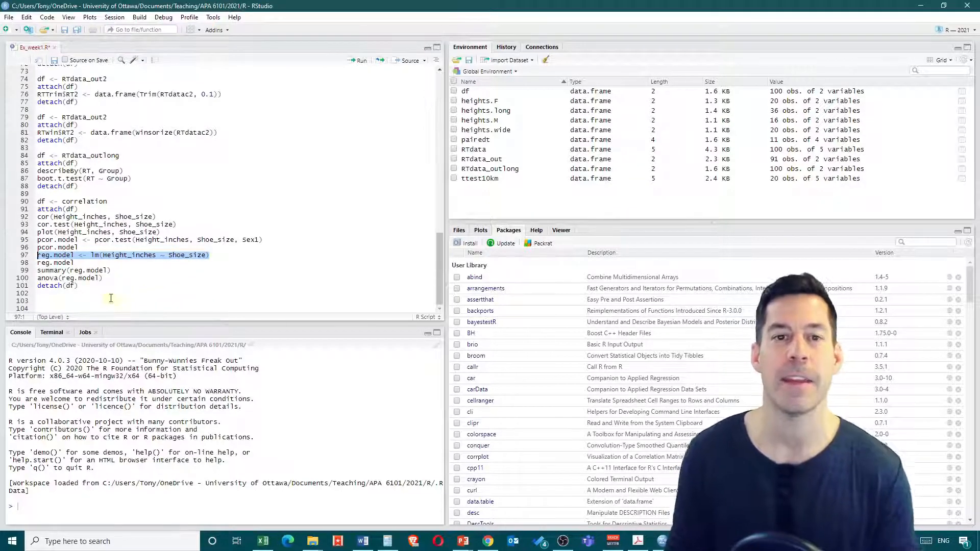
left_click(89, 286)
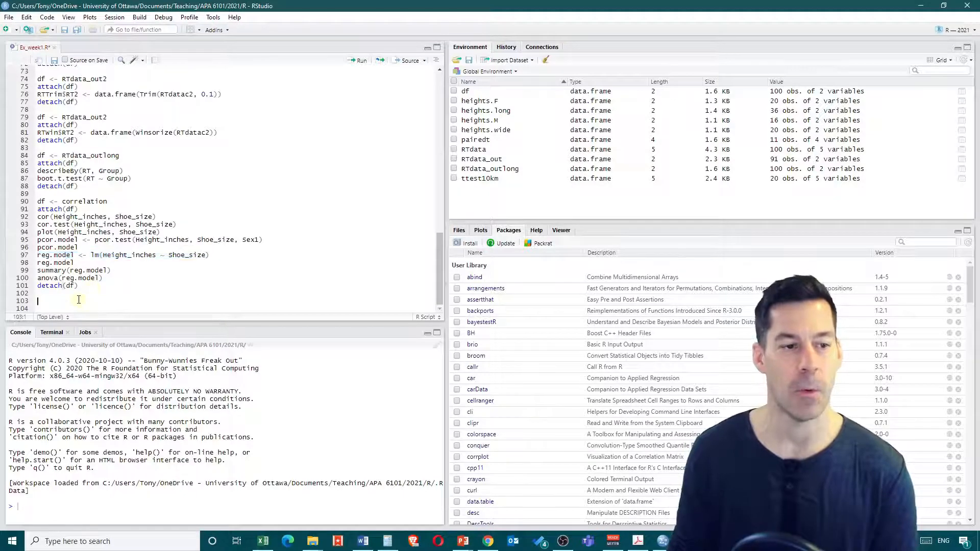
Choose RecordSales_multi.csv from the Week6 Data folder for import as base text.
left_click(508, 62)
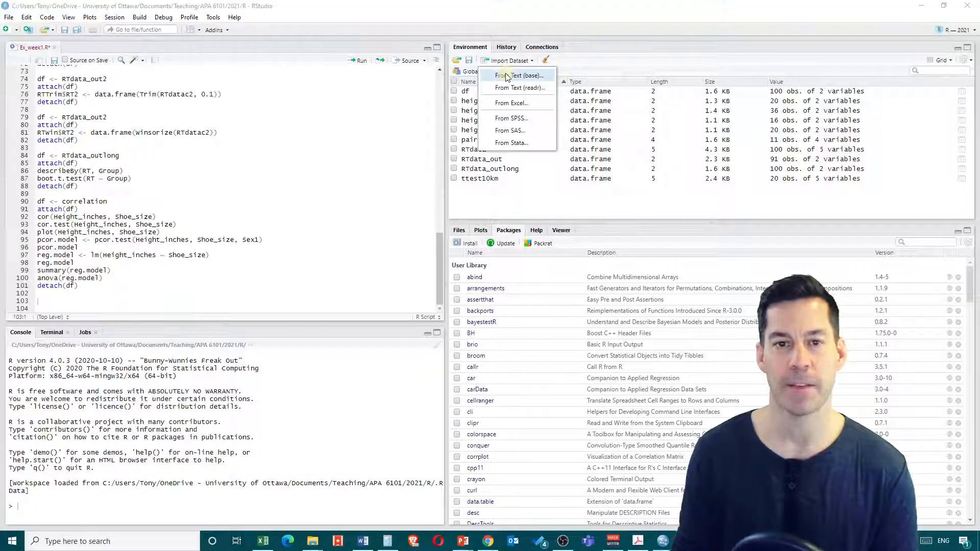
left_click(507, 76)
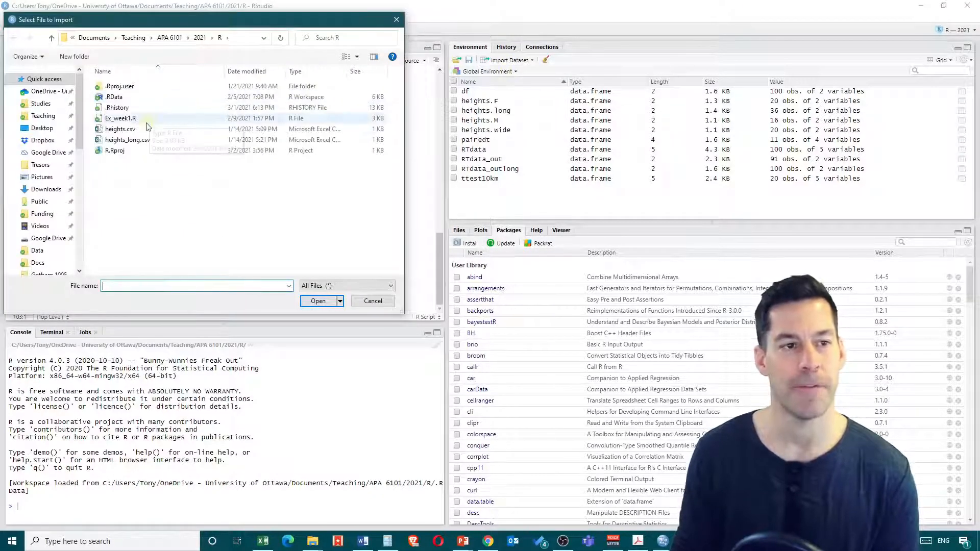
left_click(200, 39)
double_click(124, 226)
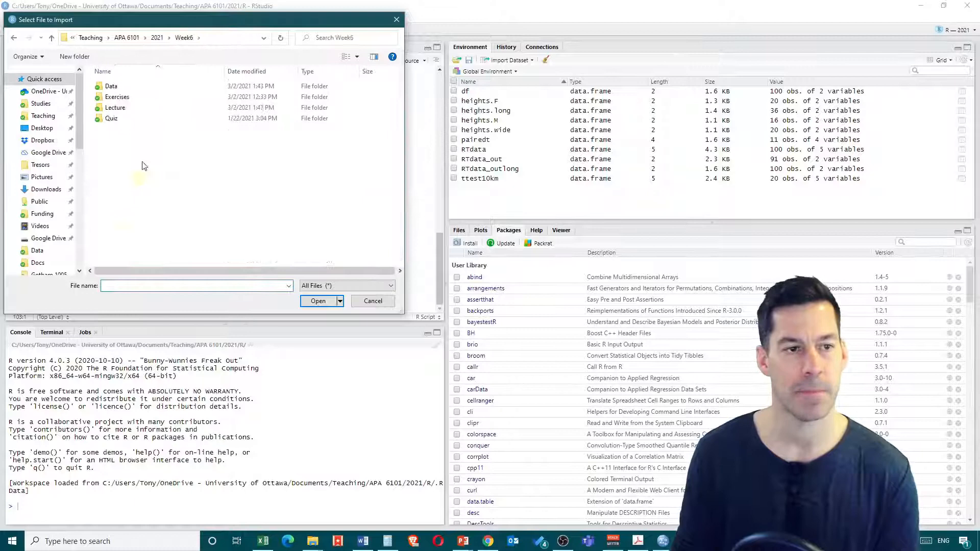
double_click(117, 97)
left_click(183, 37)
double_click(111, 85)
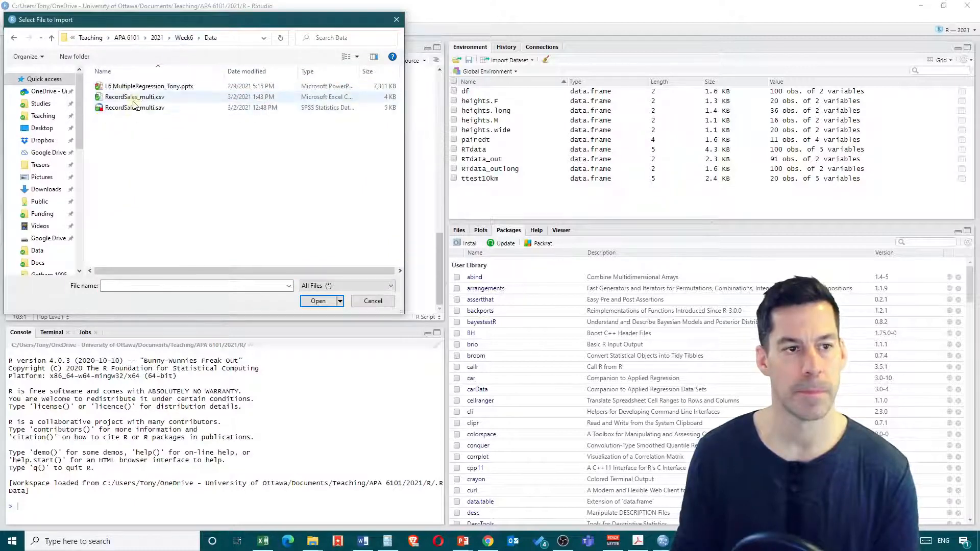
left_click(134, 97)
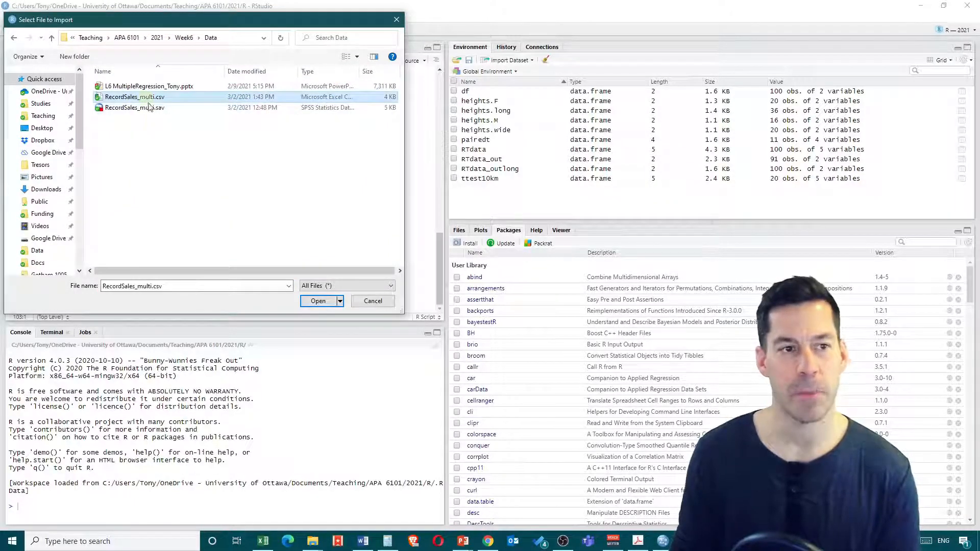
left_click(317, 302)
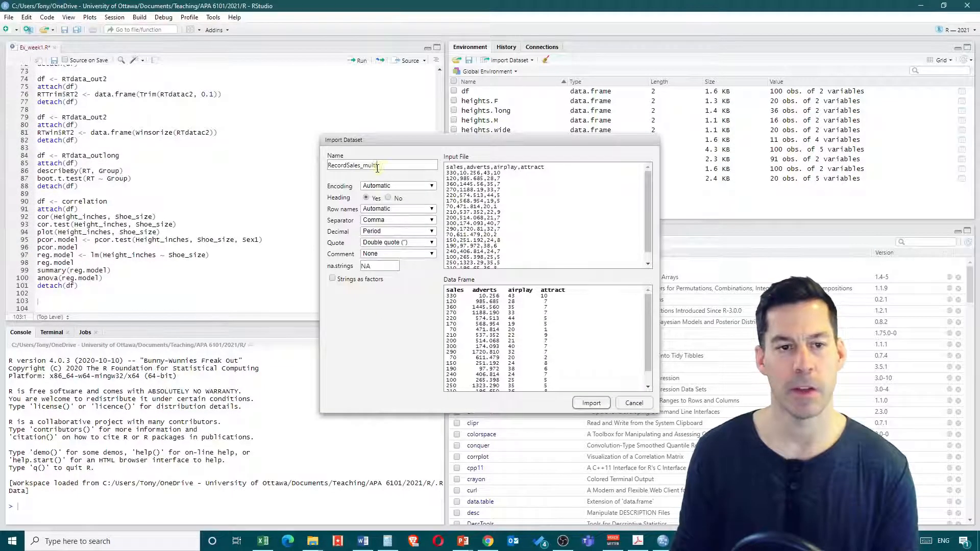
Name the dataset RecordSales and import it with the default import settings.
left_click_drag(377, 166, 360, 166)
key("BackSpace")
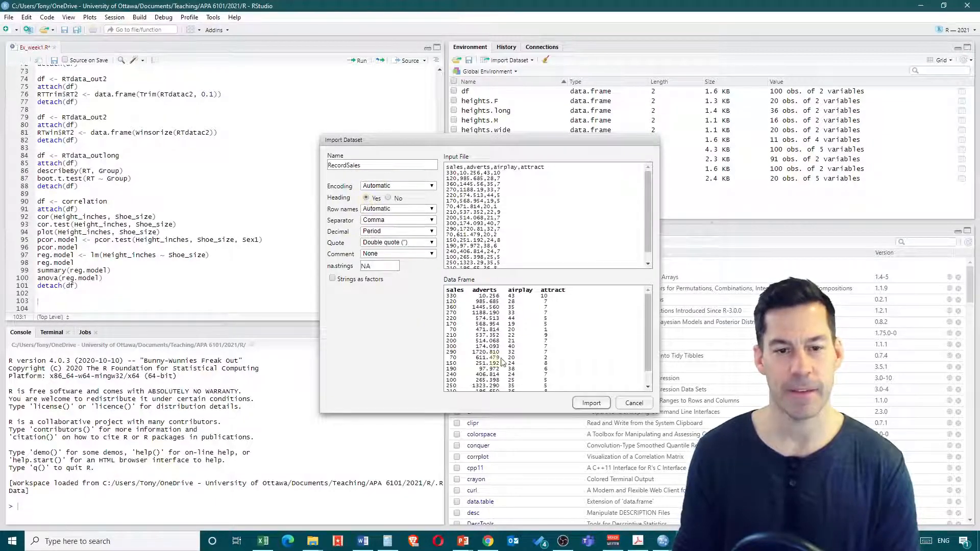
left_click(590, 403)
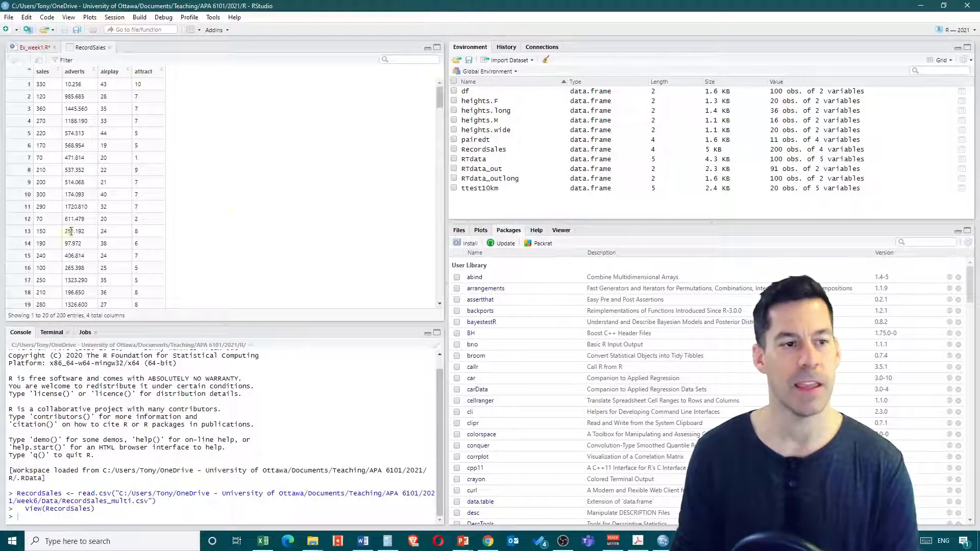
Duplicate the script's correlation analysis block, from df <- correlation to detach(df), starting at line 103.
left_click(37, 48)
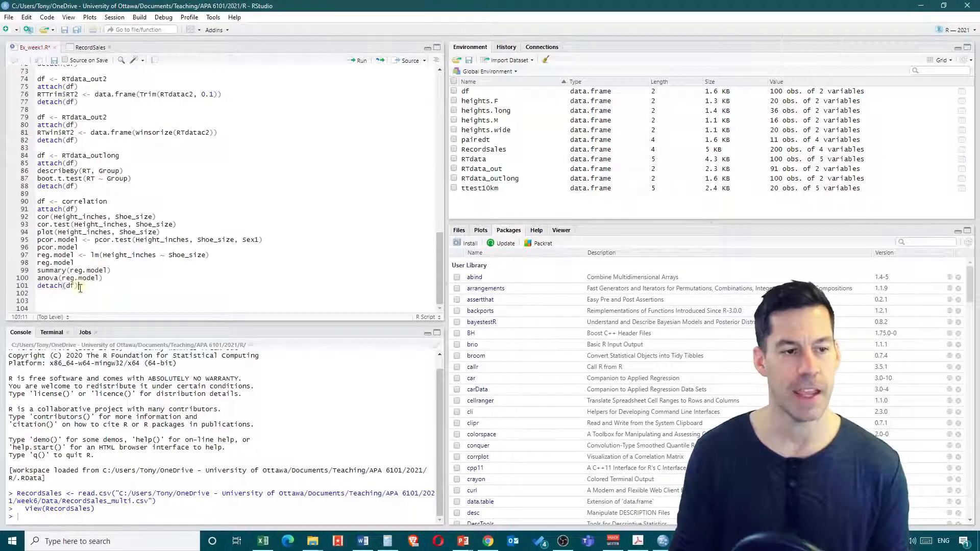
left_click_drag(78, 289, 31, 201)
key("ctrl+c")
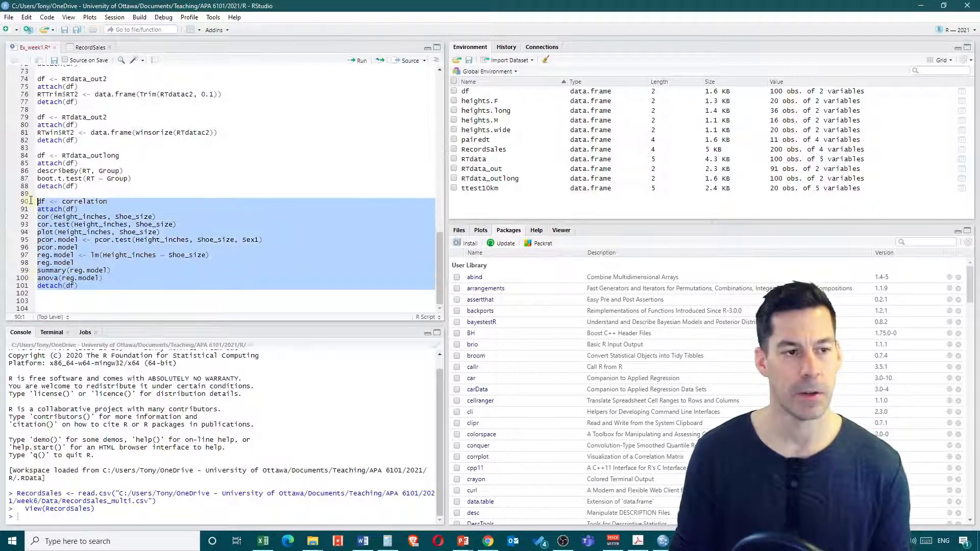
left_click(63, 301)
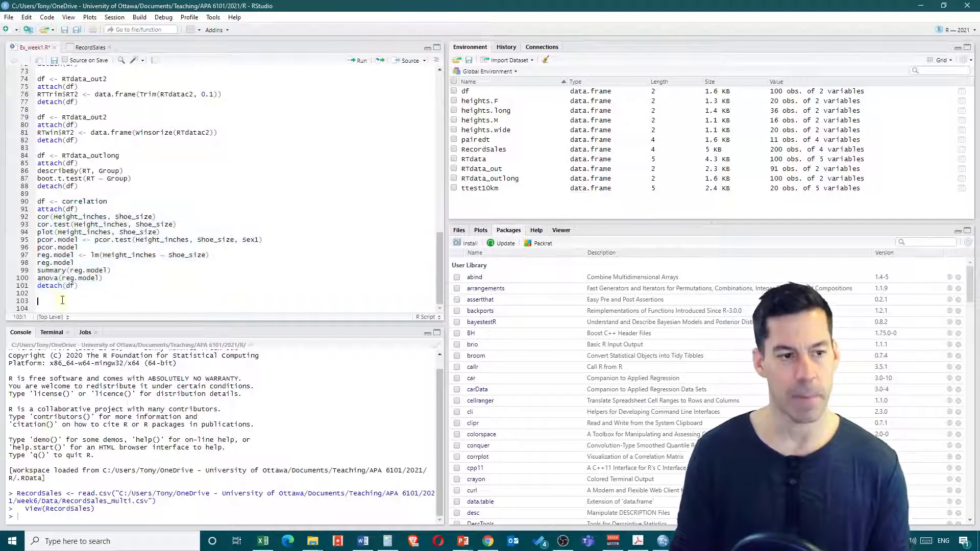
key("ctrl+v")
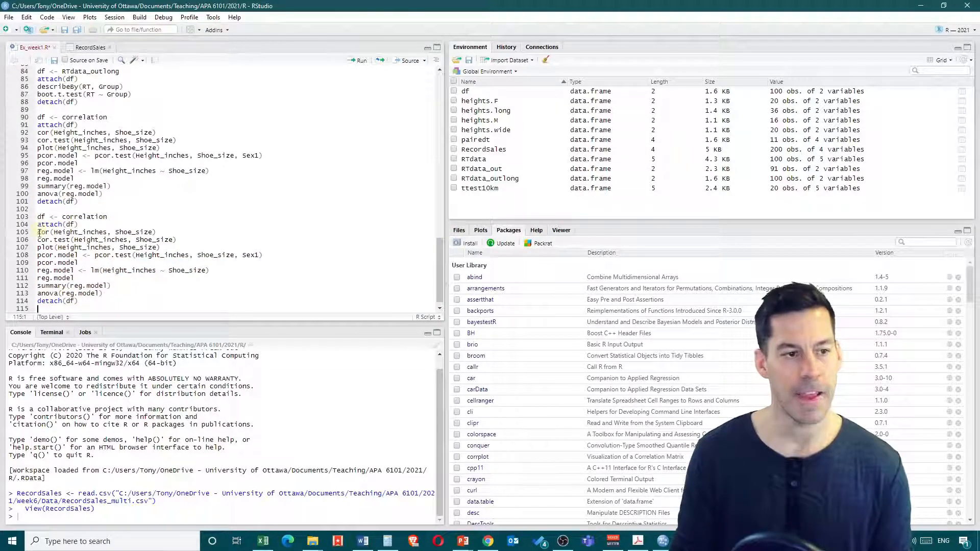
Delete the cor, cor.test, plot and pcor.model lines from the copied block and assign RecordSales to df.
left_click_drag(41, 232, 98, 262)
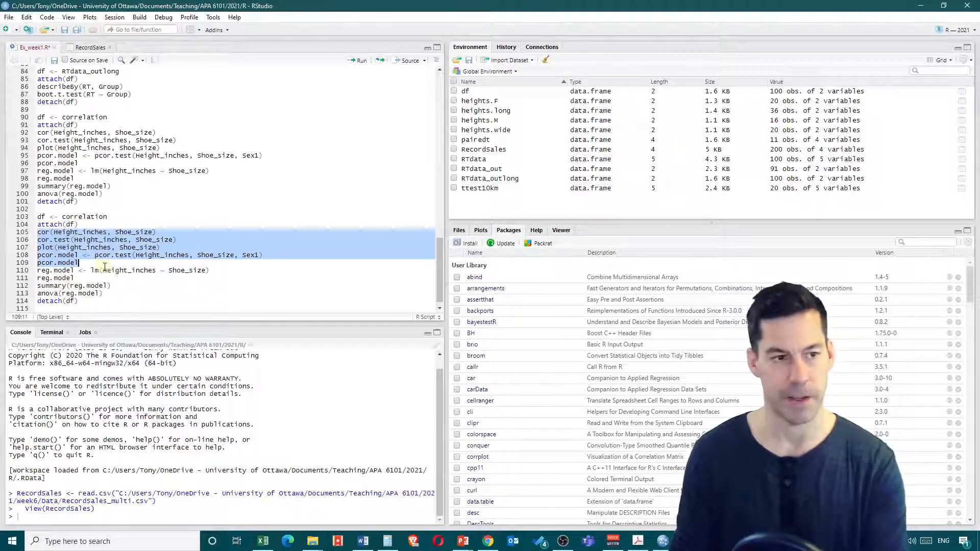
key("Delete")
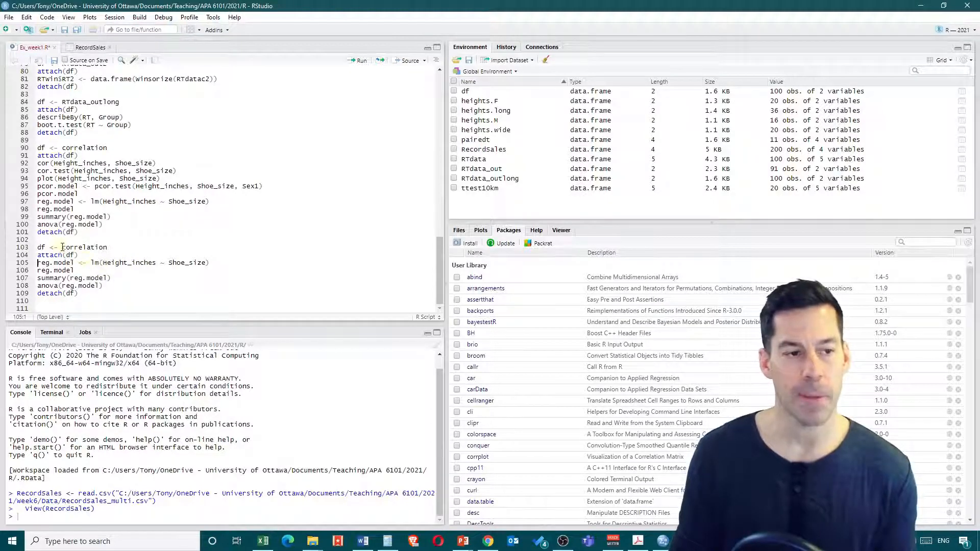
left_click_drag(62, 247, 109, 247)
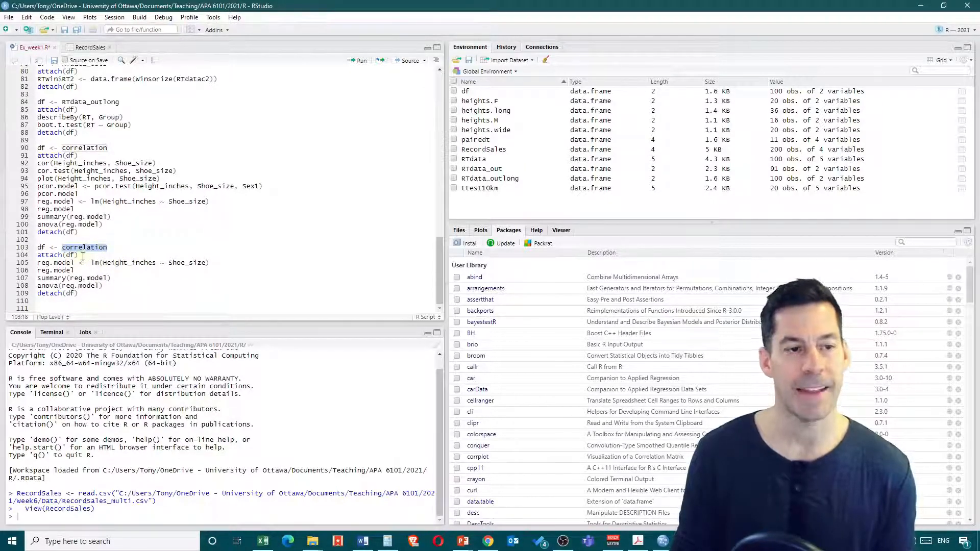
type("Rec")
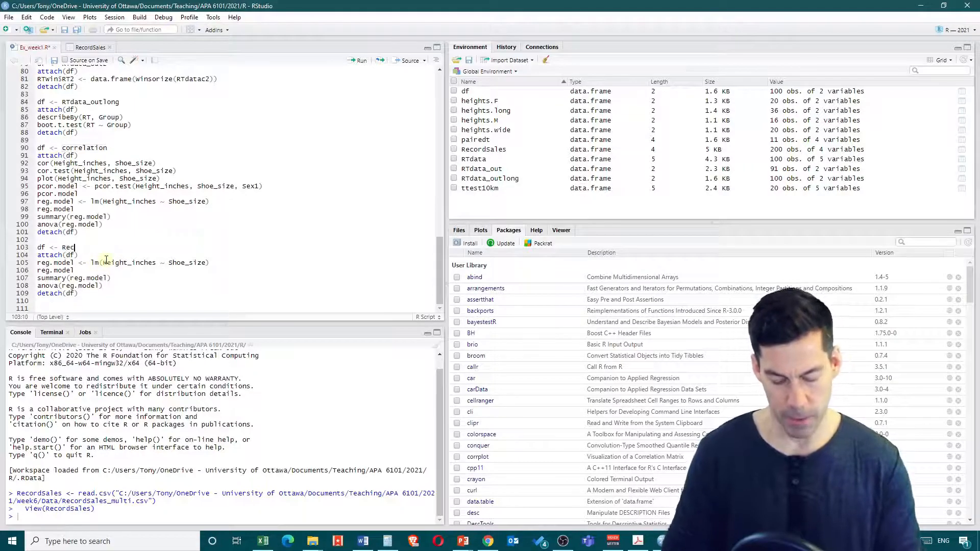
type("ordSales")
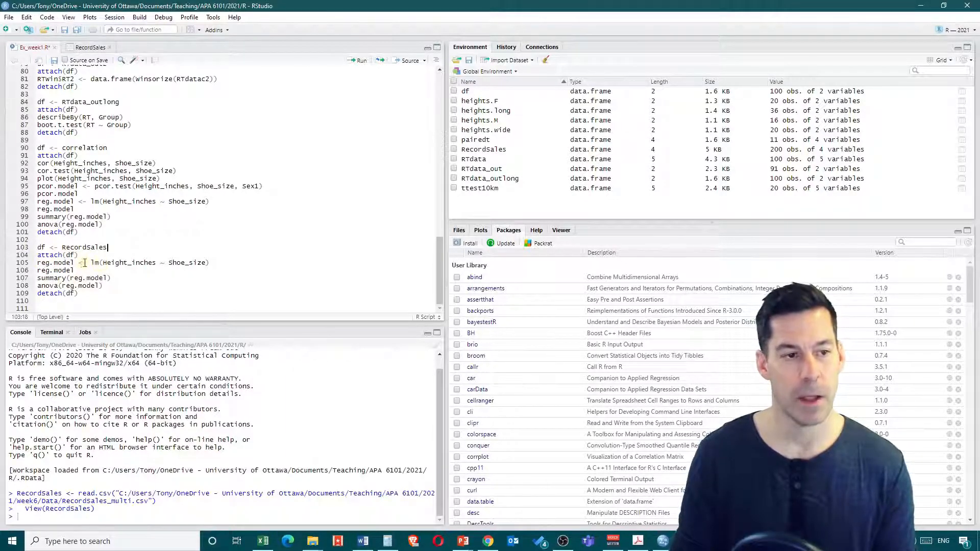
Replace the formula in the copied block's lm call with sales ~ adverts, checking the variable names in the RecordSales data.
double_click(115, 262)
key("Delete")
key("Delete")
key("Delete")
key("Delete")
key("Delete")
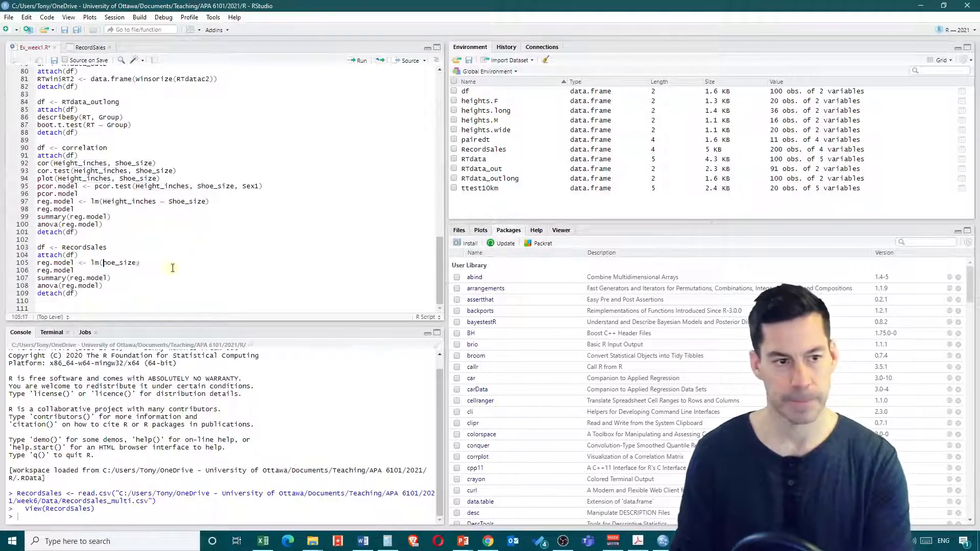
key("Delete")
key("Delete")
key("Delete")
key("Delete")
key("Delete")
key("Delete")
key("Delete")
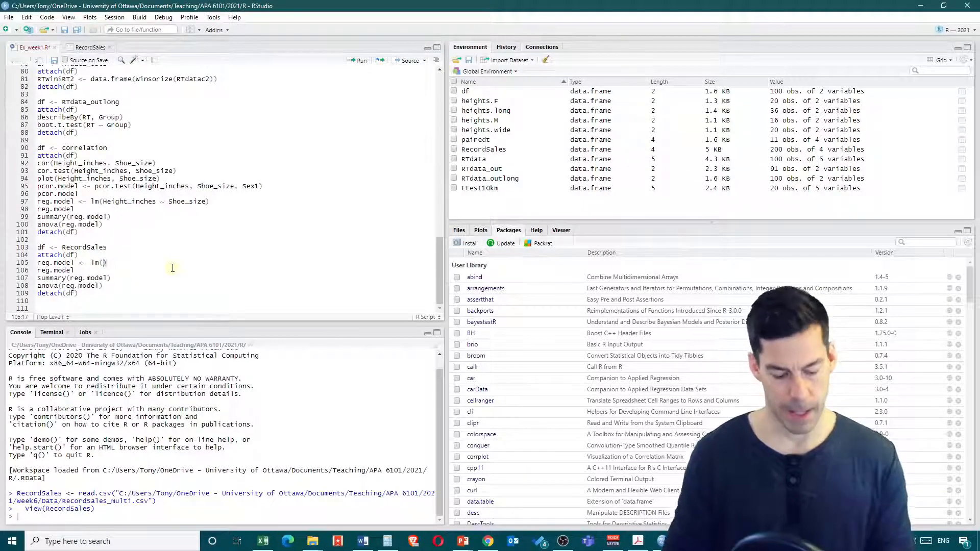
type("sales ~")
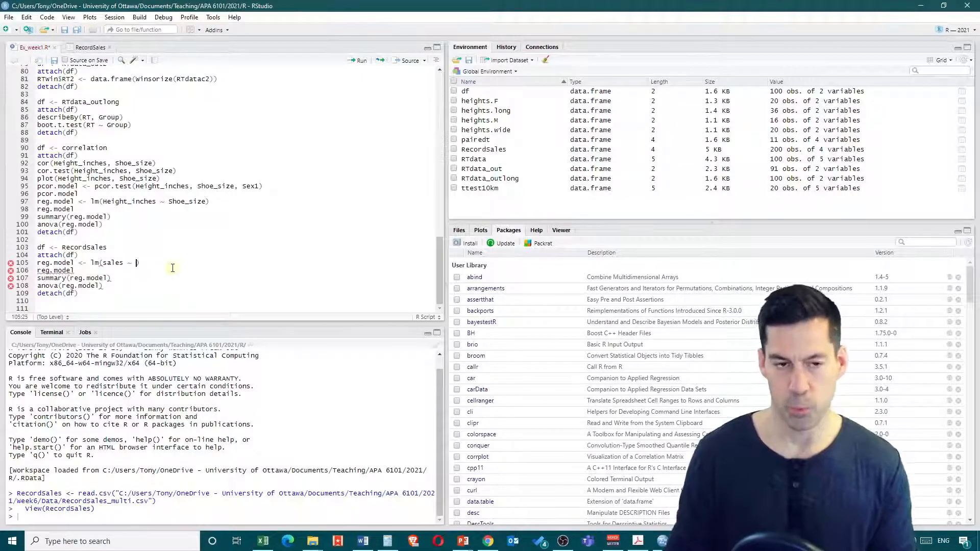
left_click(90, 48)
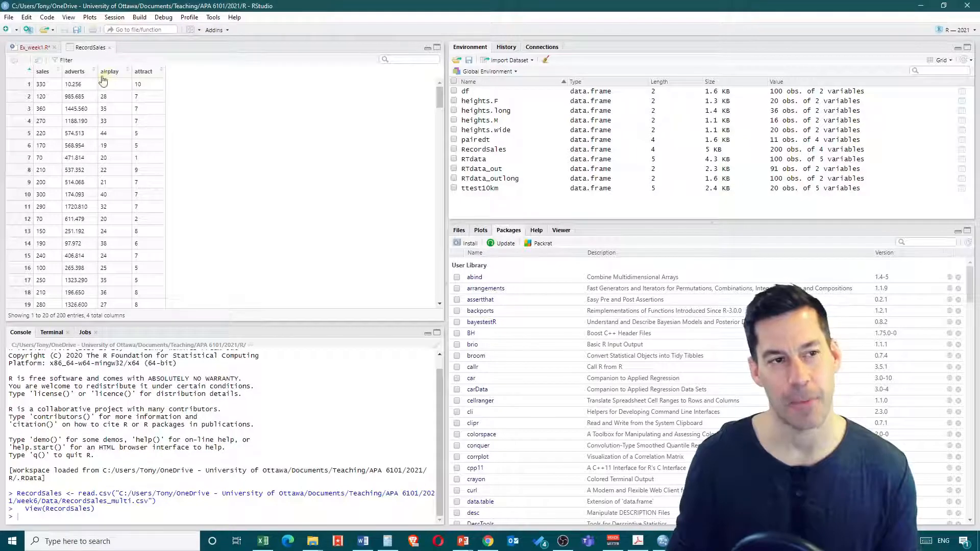
left_click(34, 47)
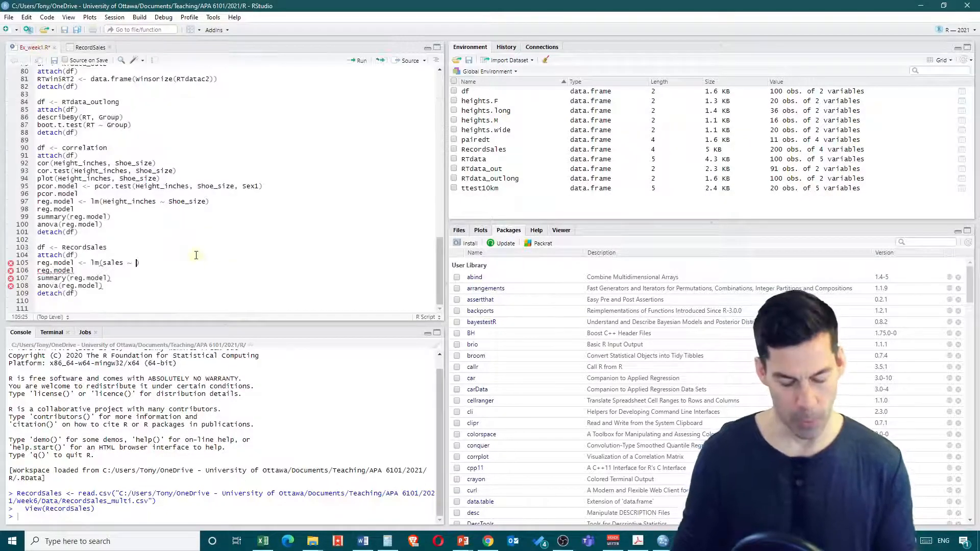
type("adverts")
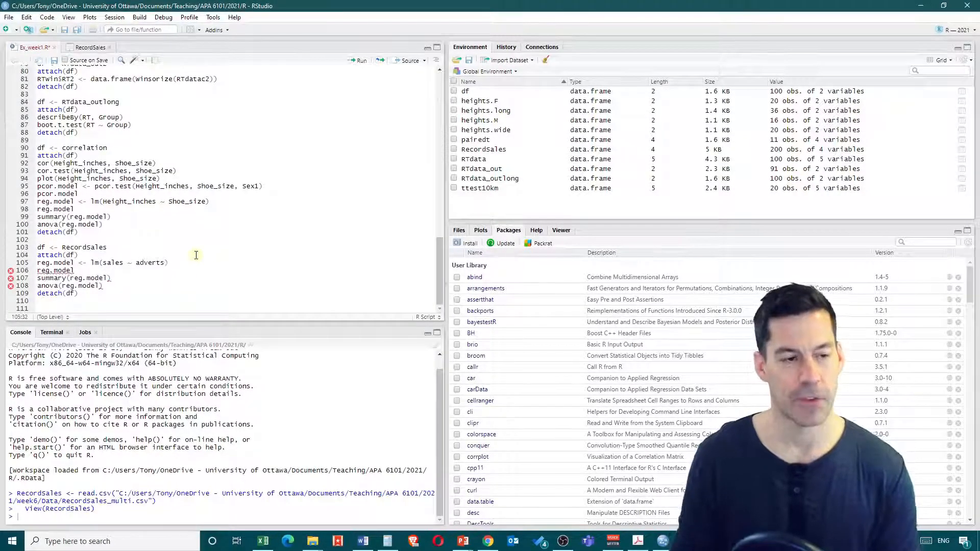
type(")")
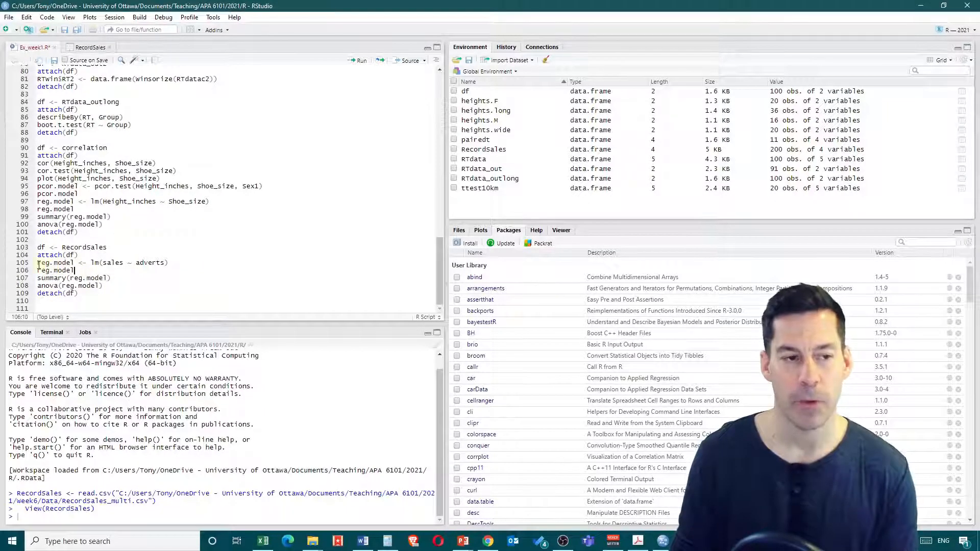
Rename reg.model to mreg.model in all four lines of the RecordSales block and run the block.
left_click(40, 264)
type("mreg.")
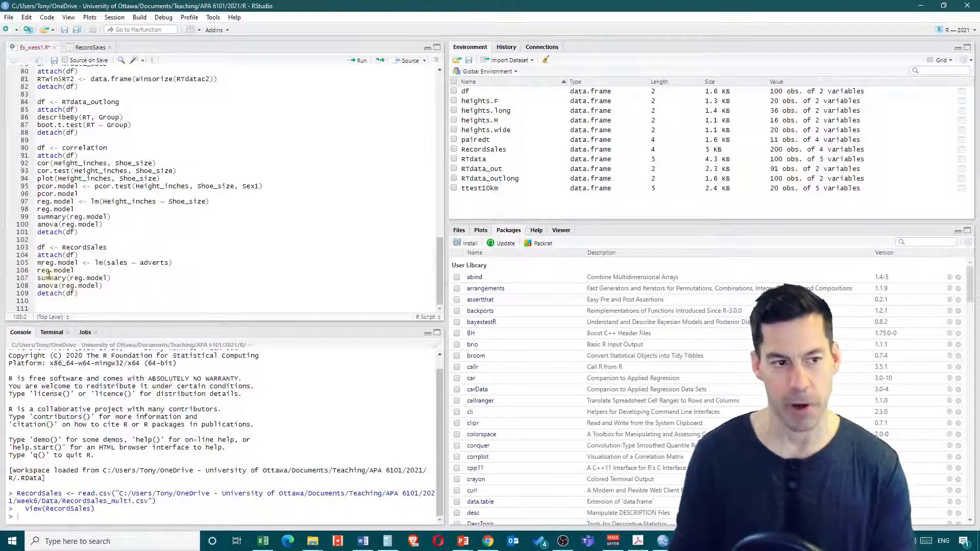
type("m")
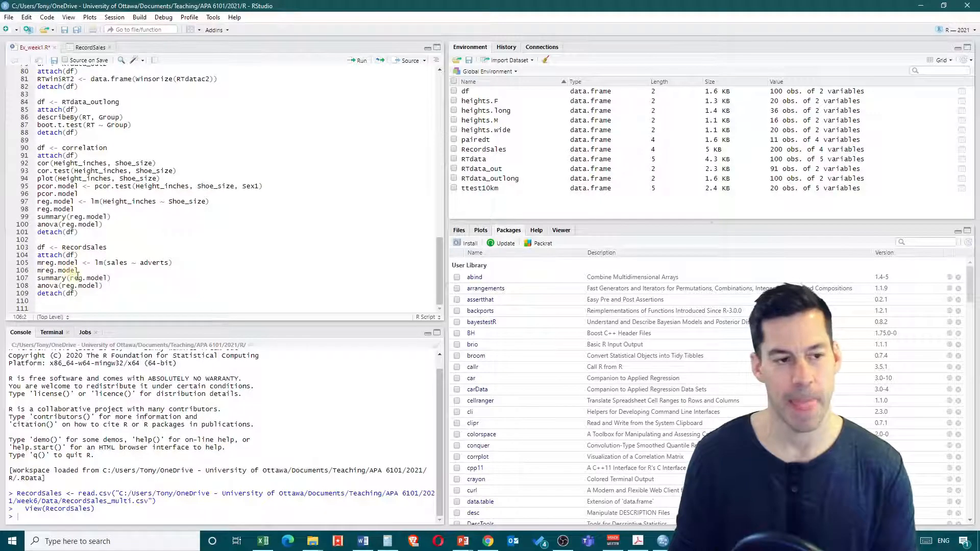
left_click(70, 278)
type("m")
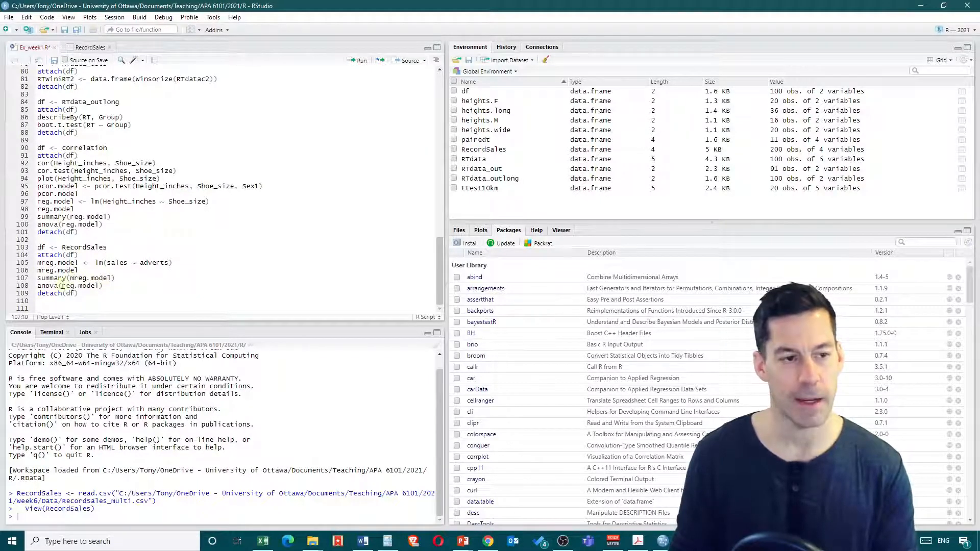
left_click(62, 286)
type("m")
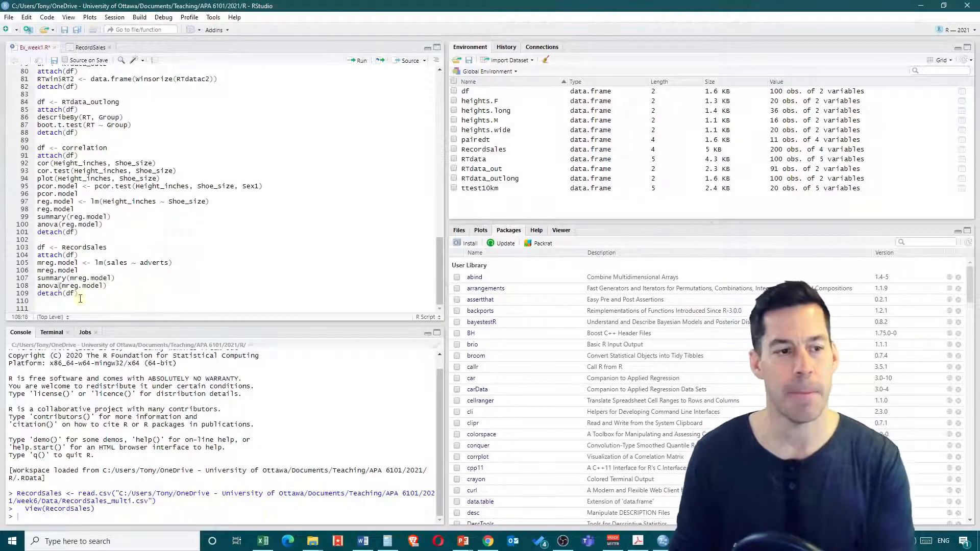
left_click_drag(78, 291, 28, 248)
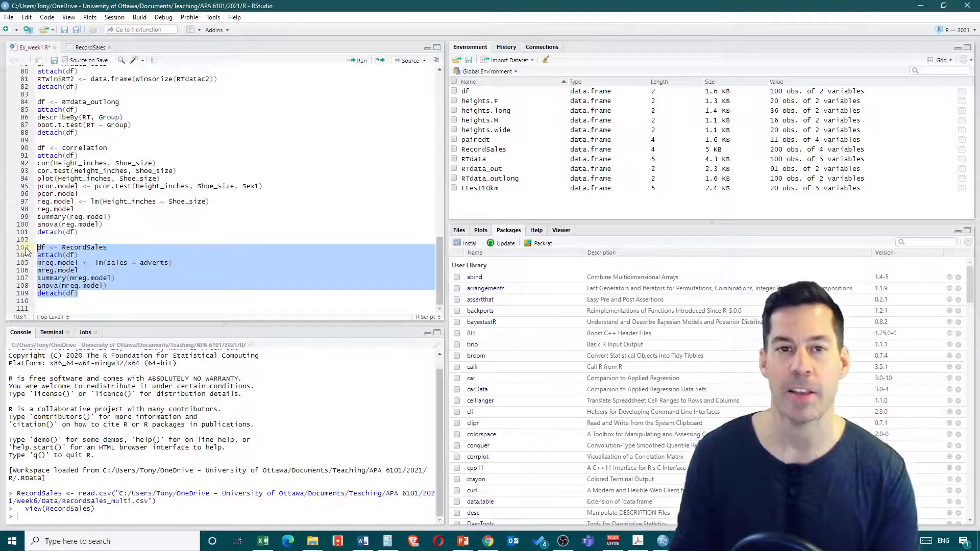
left_click(359, 60)
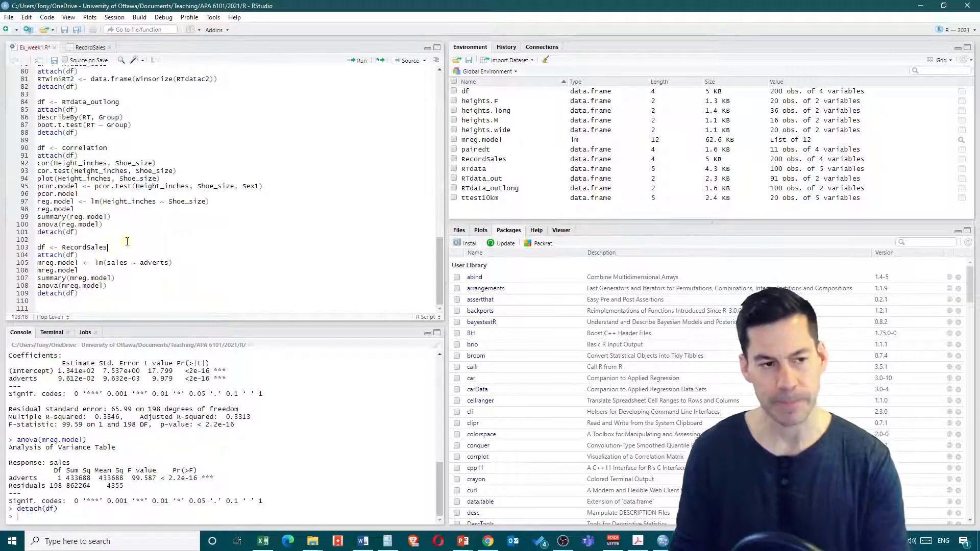
Insert the line options(scipen = 999) directly above df <- RecordSales in the script.
left_click(38, 247)
key("Return")
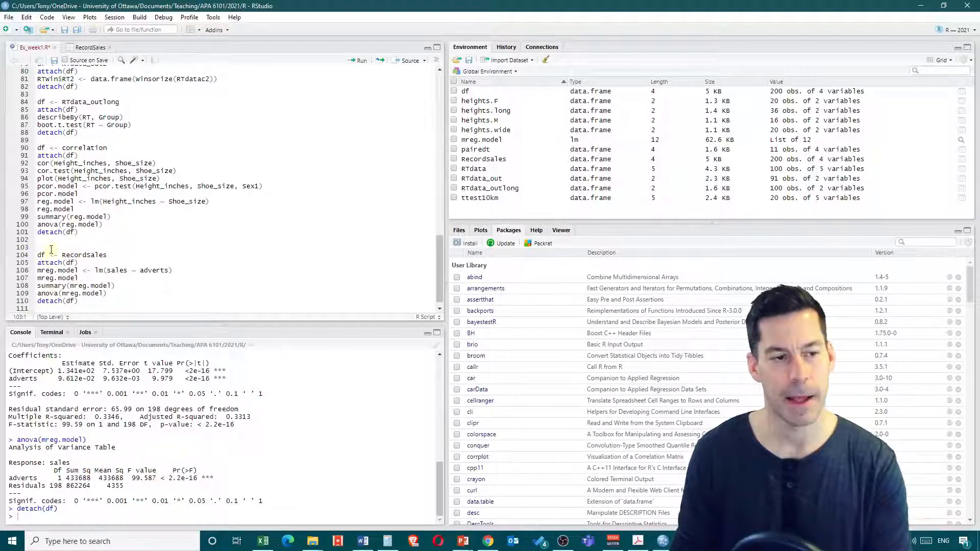
type("op")
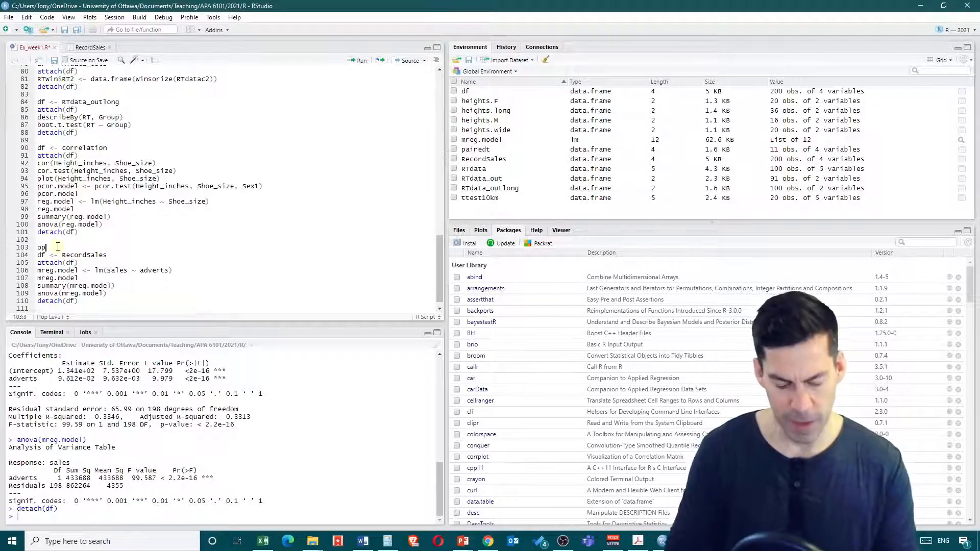
type("tions(s")
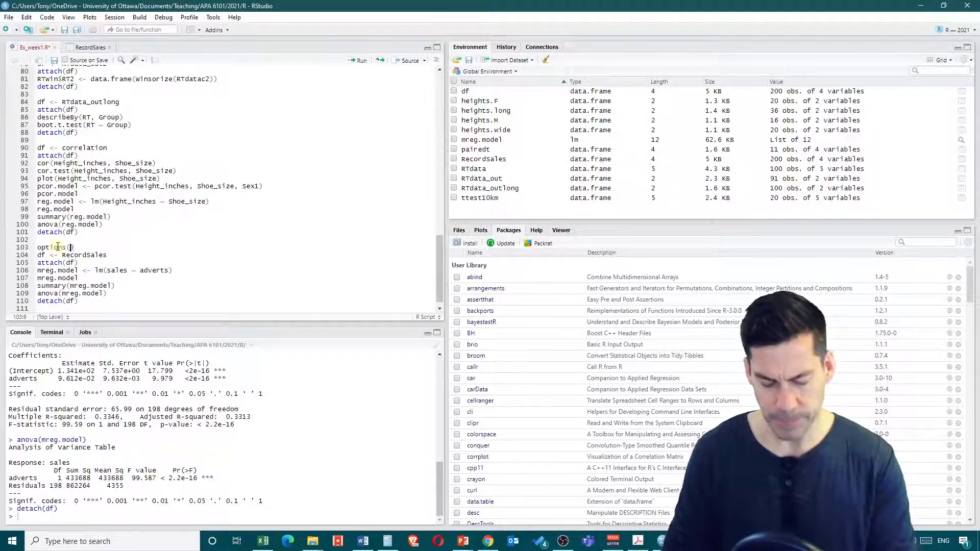
type("cipen =")
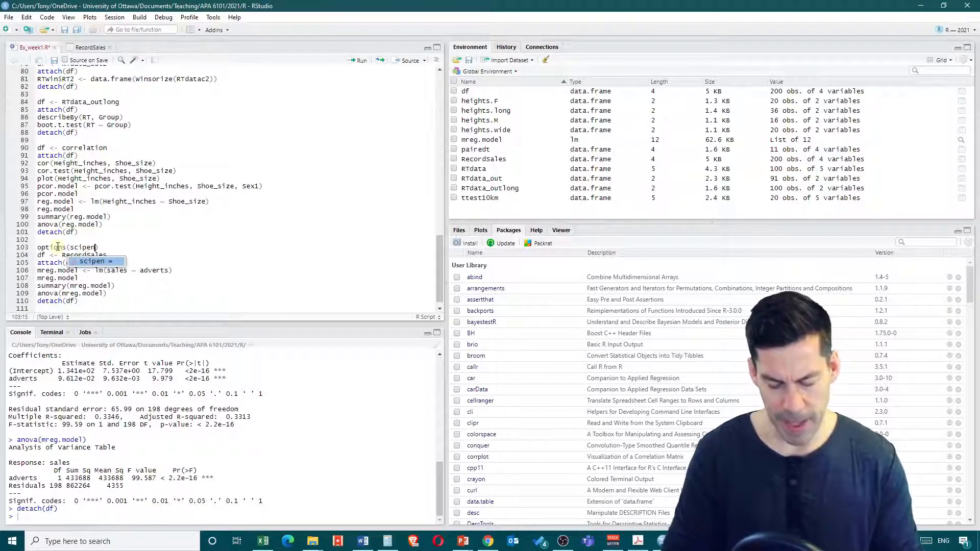
type(" 999)")
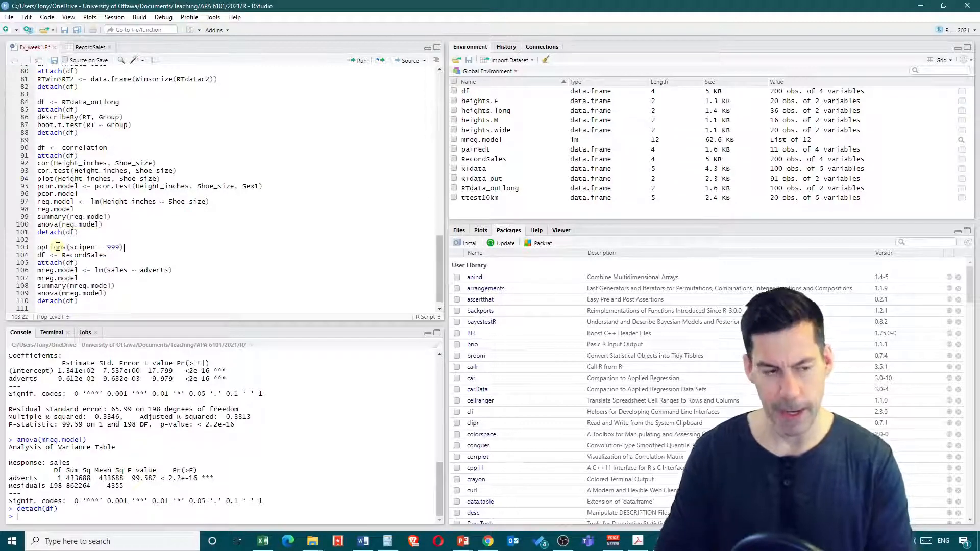
Run the options(scipen = 999) line and rerun the block from df <- RecordSales to detach(df).
left_click_drag(133, 248, 29, 248)
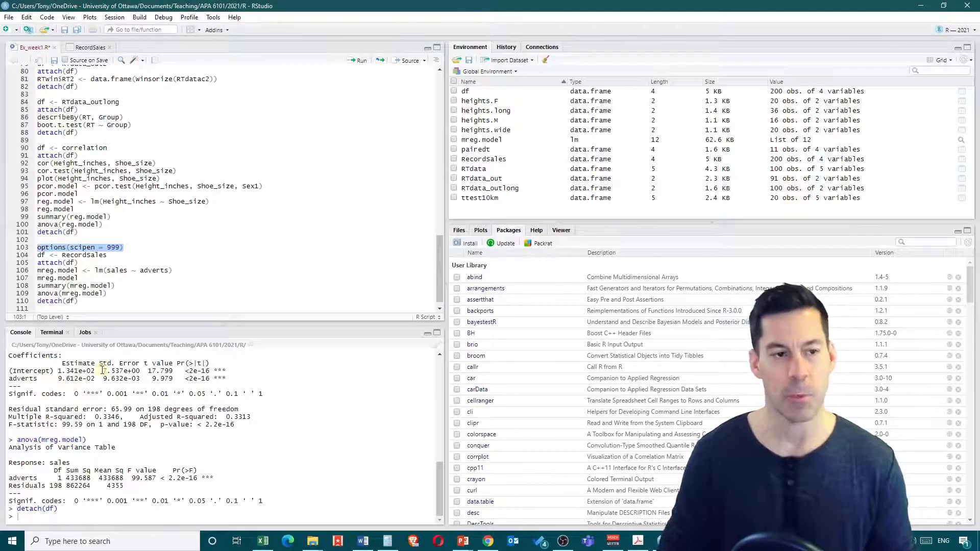
key("ctrl+Return")
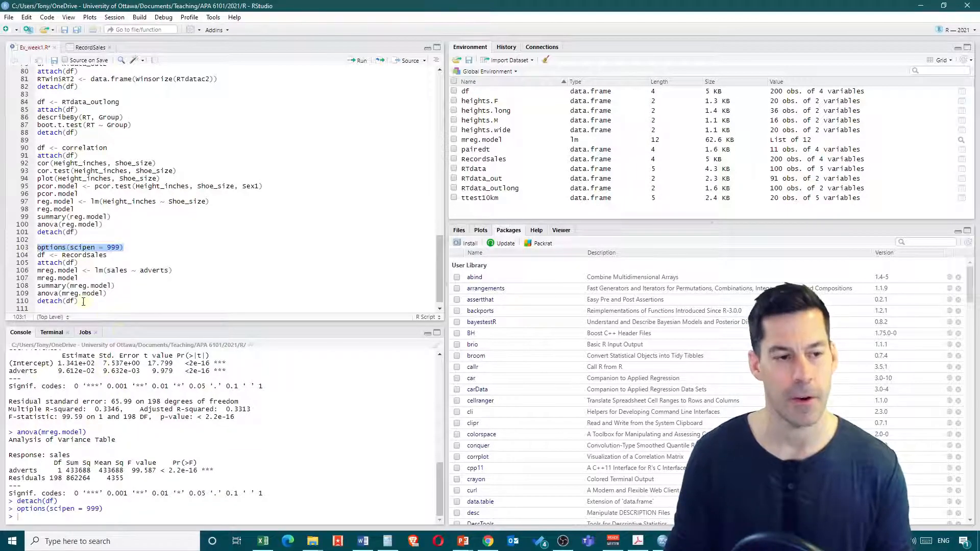
left_click_drag(80, 301, 35, 258)
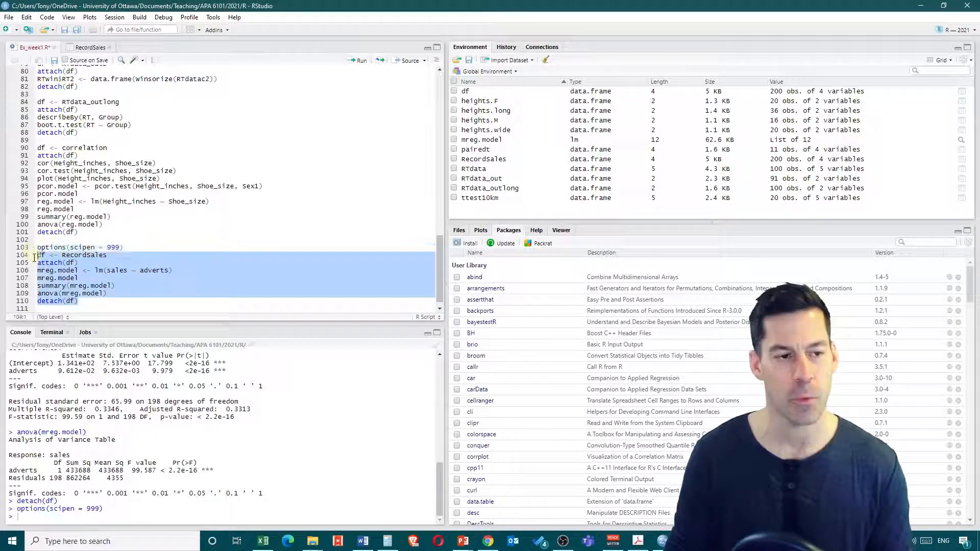
left_click(352, 66)
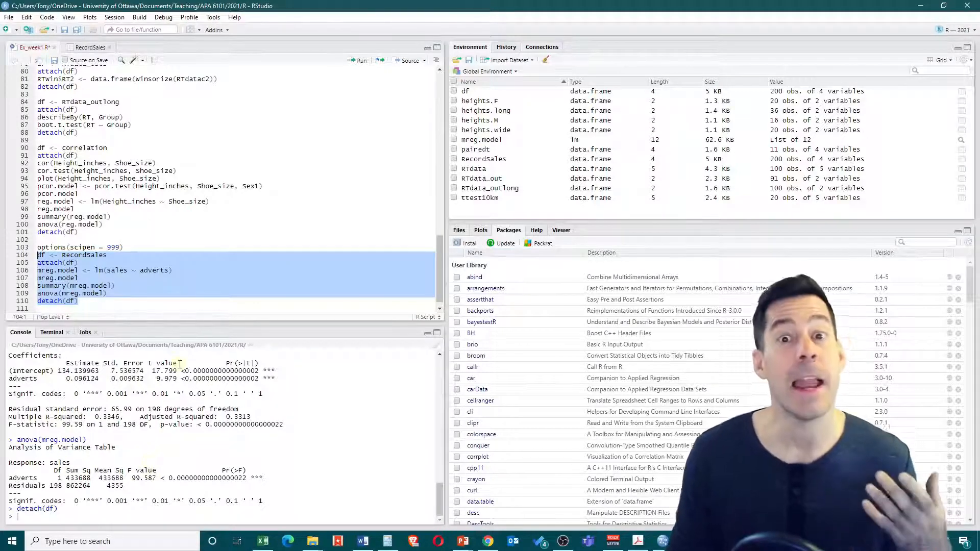
Duplicate the mreg.model <- lm(sales ~ adverts) line directly below itself.
left_click(167, 271)
key("End")
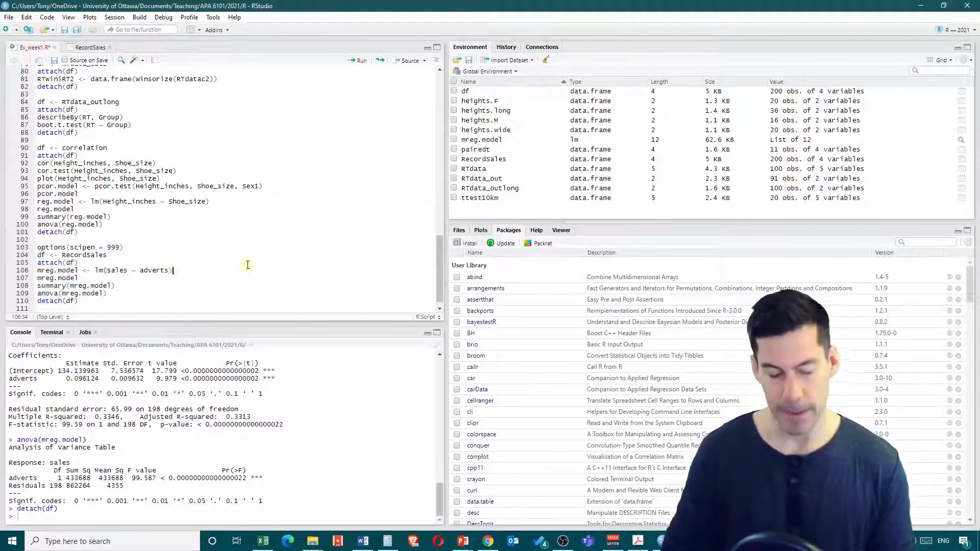
left_click_drag(173, 270, 37, 276)
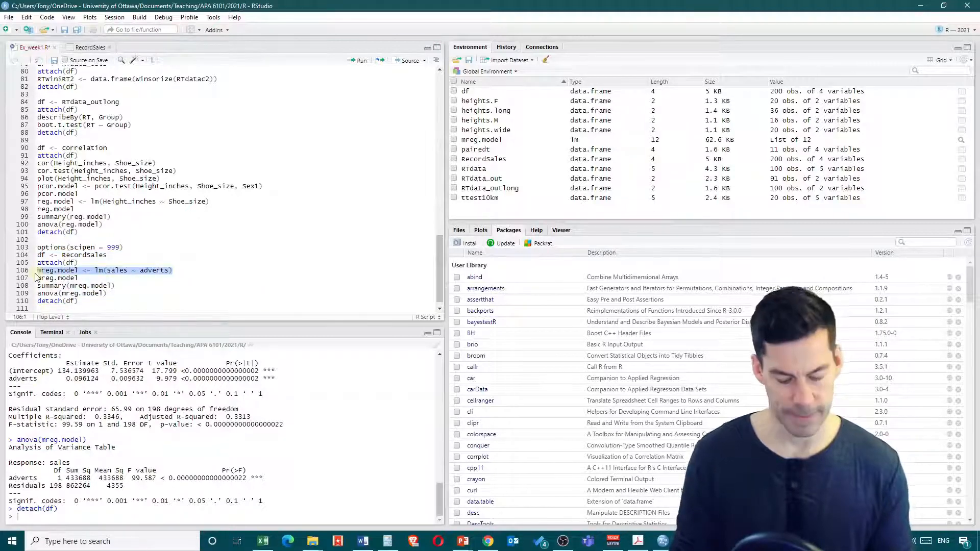
left_click(173, 271)
key("Return")
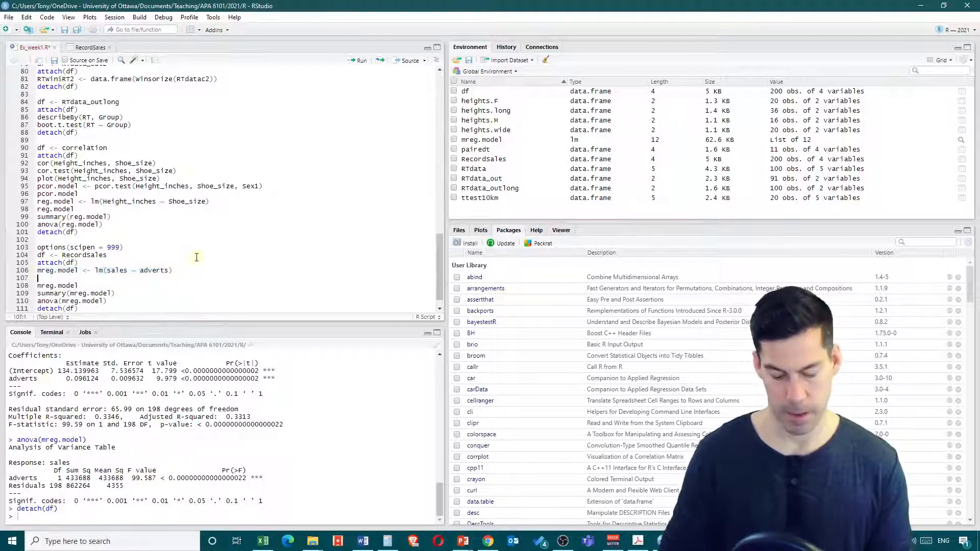
type("mreg.model <- lm(sales ~ adverts)")
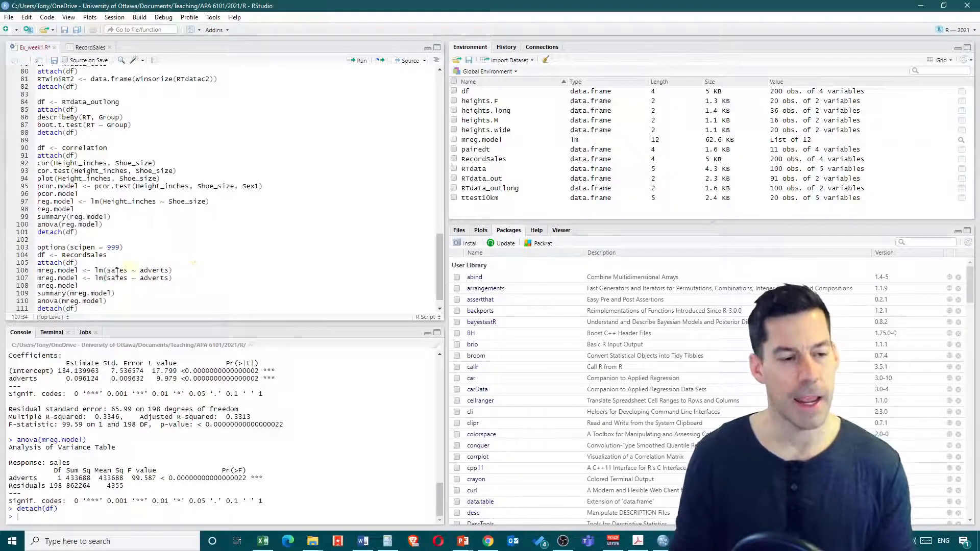
Rename the duplicated model to mreg2.model and extend its formula to sales ~ adverts + airplay.
left_click(54, 278)
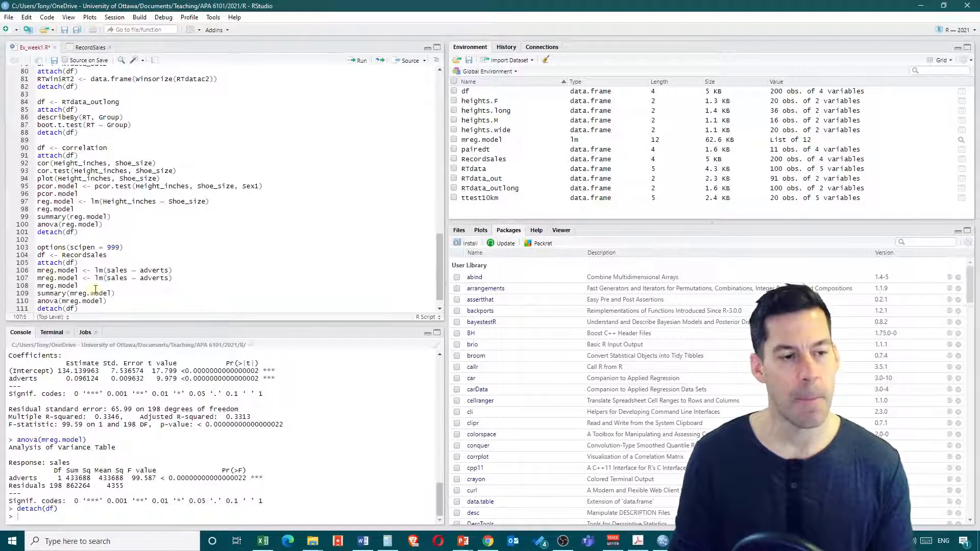
type("2")
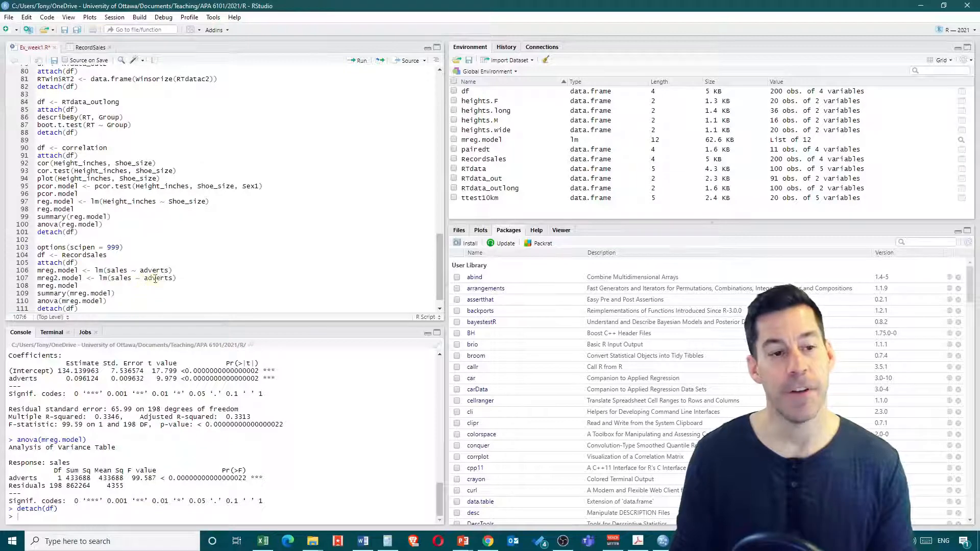
left_click(174, 278)
type("+")
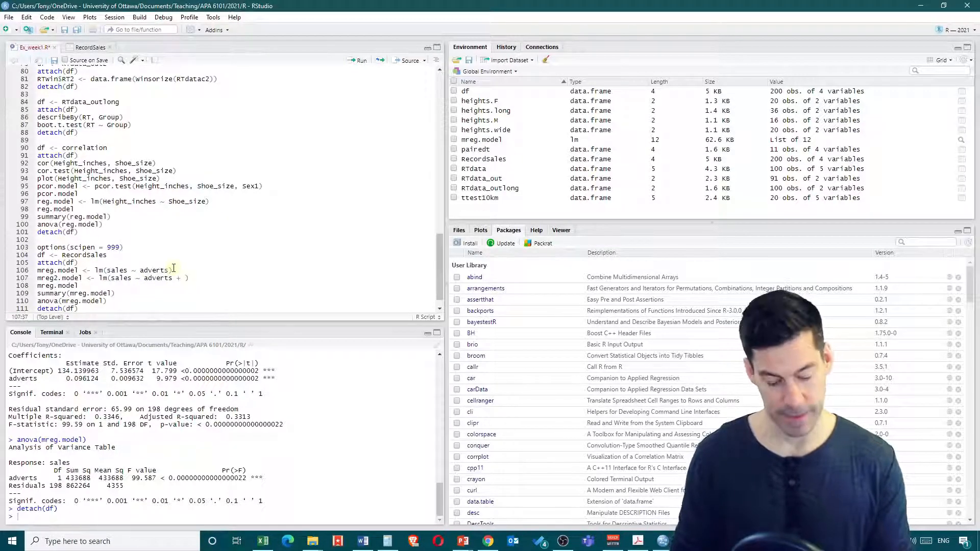
type(" airplay")
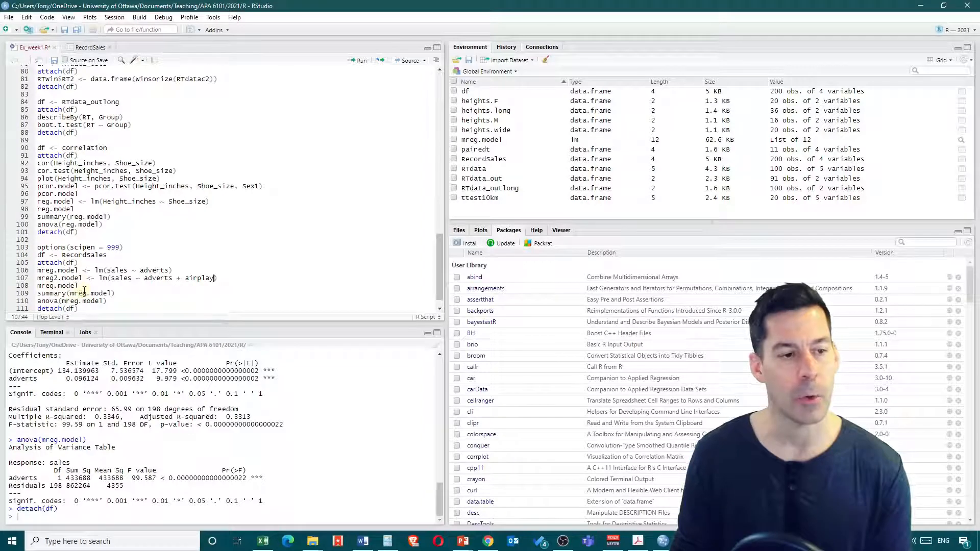
Duplicate the mreg.model, summary(mreg.model) and anova(mreg.model) lines above the block's detach(df).
left_click_drag(81, 286, 37, 286)
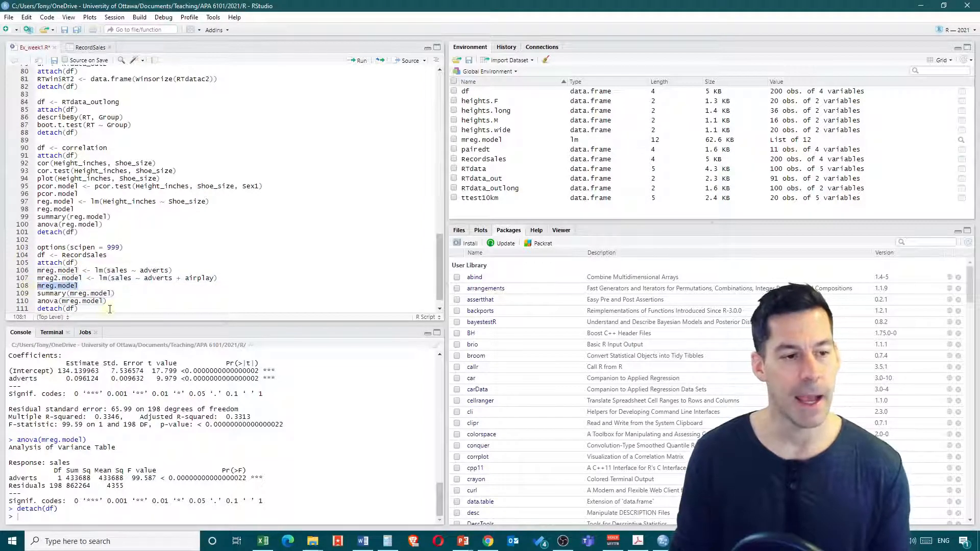
left_click_drag(117, 300, 37, 286)
key("ctrl+c")
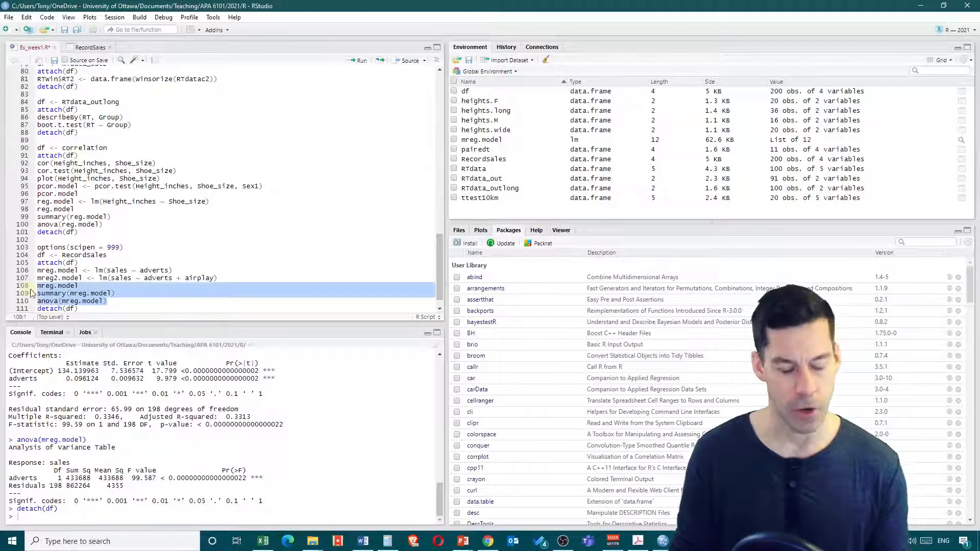
left_click(121, 305)
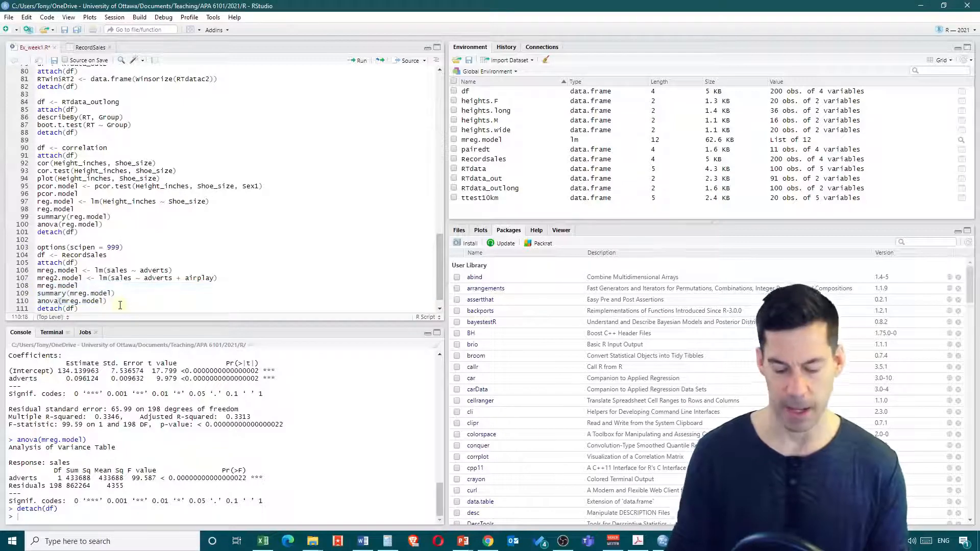
key("Return")
key("ctrl+v")
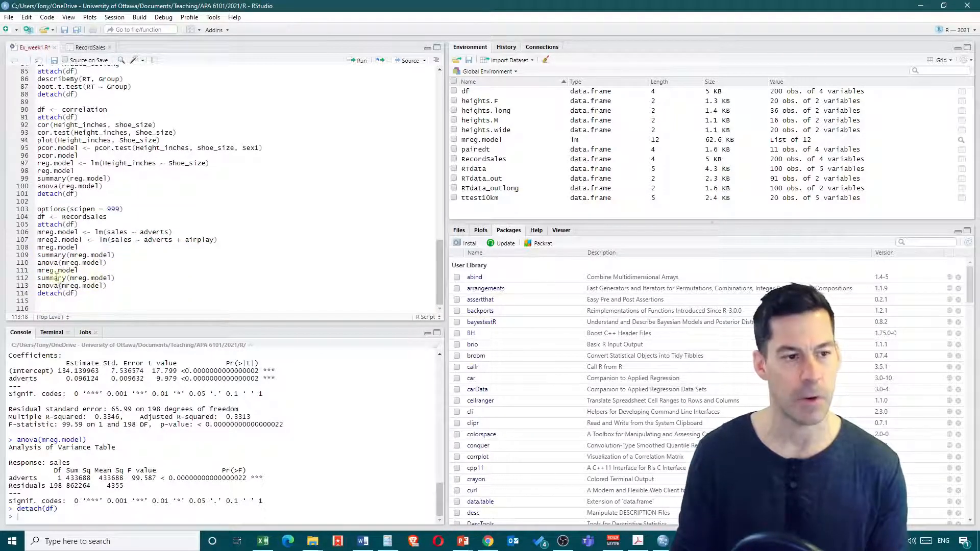
Change mreg.model to mreg2.model in the three copied output lines.
left_click(56, 271)
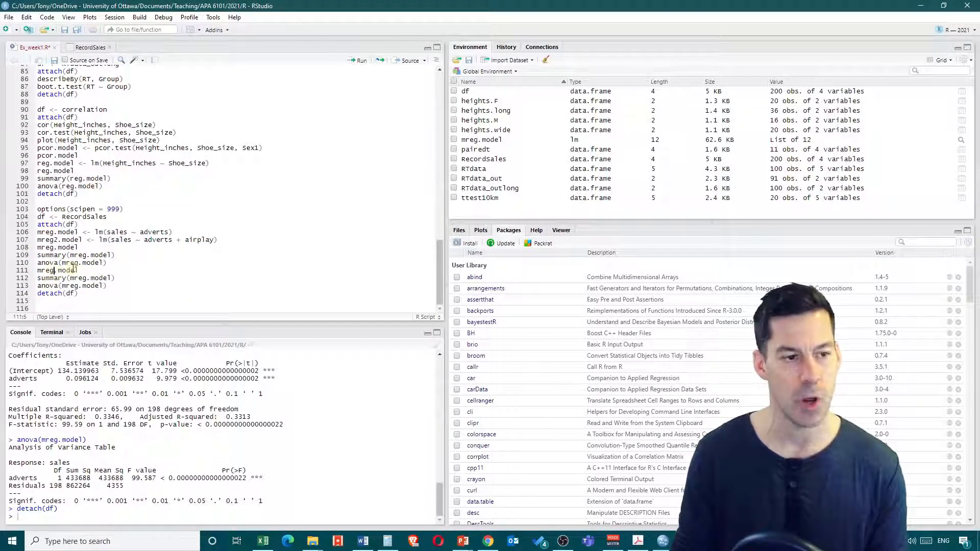
type("2")
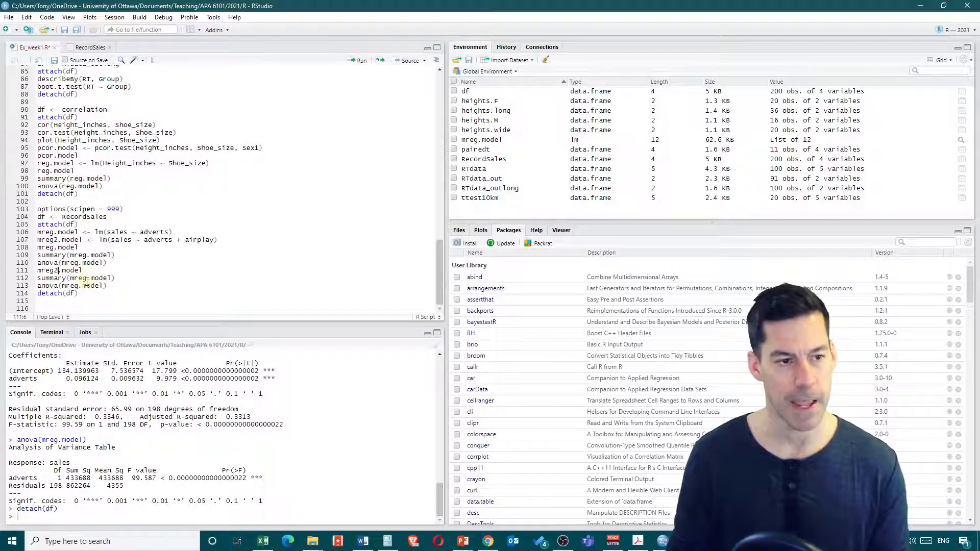
type("2")
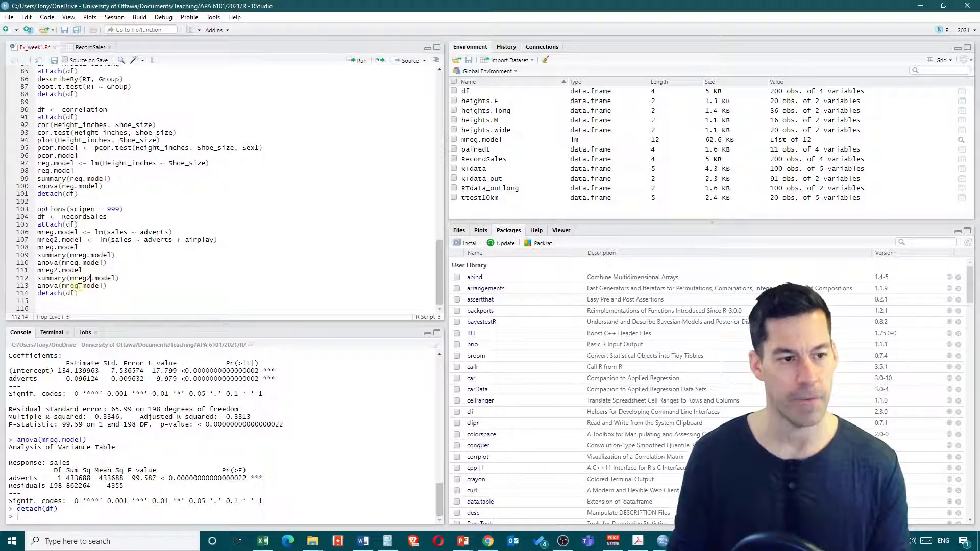
type("2")
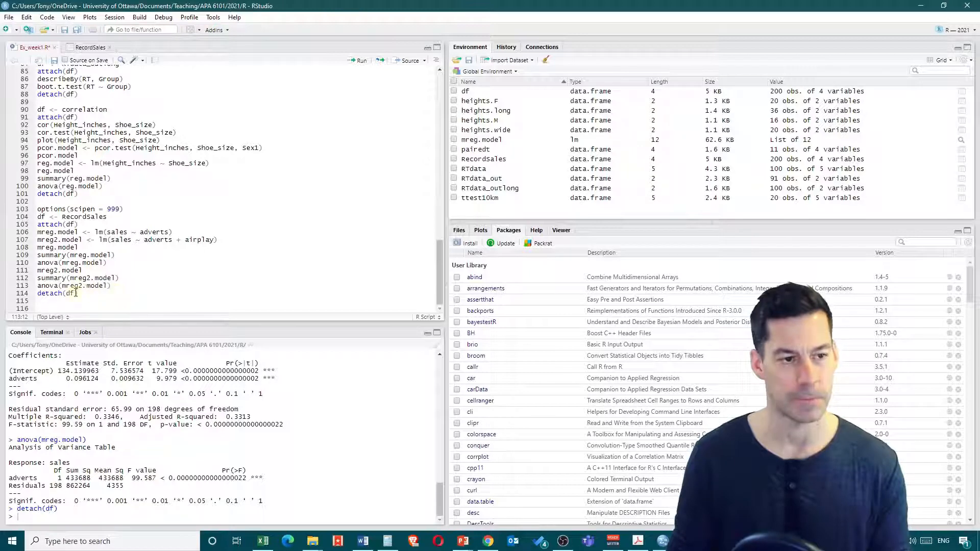
Run the RecordSales block with both models and examine the coefficients table for mreg2.model in the output.
left_click_drag(75, 293, 23, 218)
left_click(360, 61)
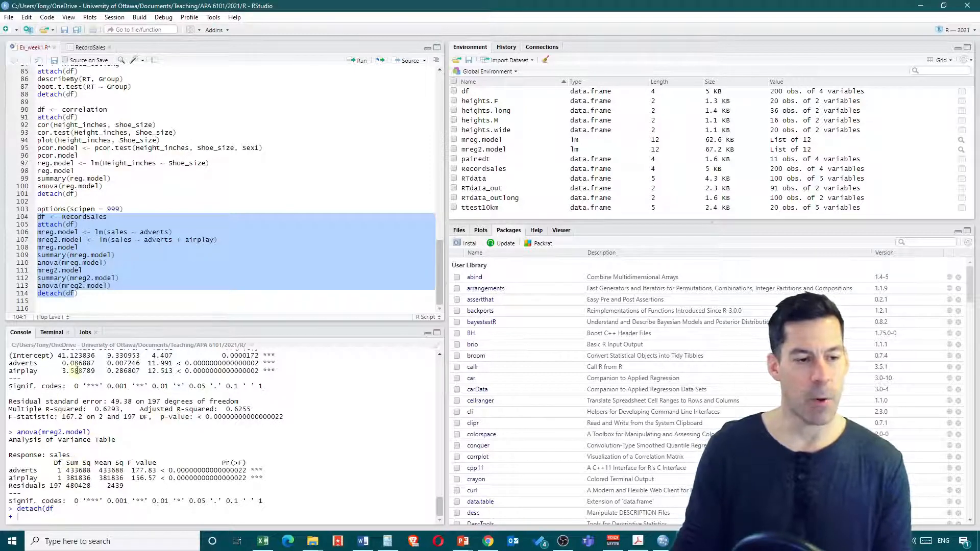
scroll(77, 375, "up", 1)
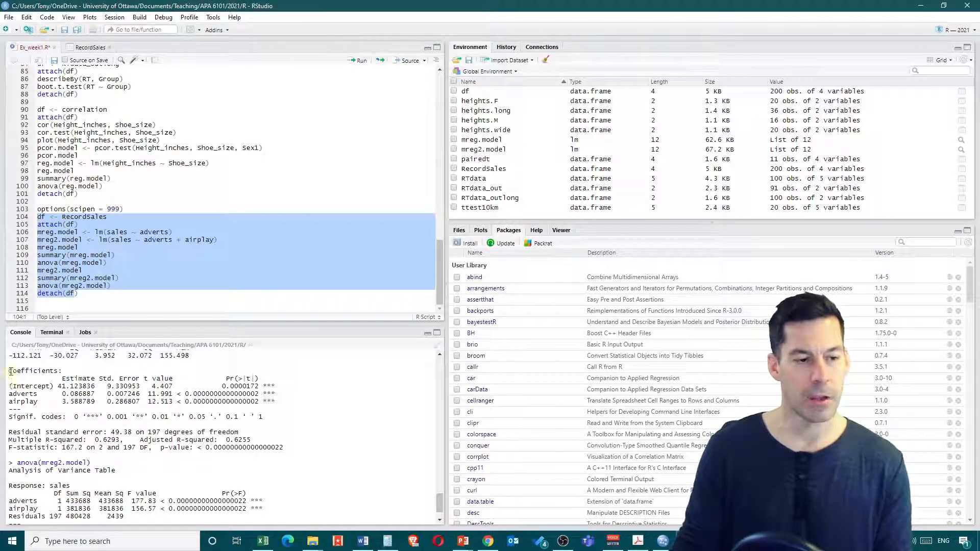
left_click_drag(9, 371, 287, 402)
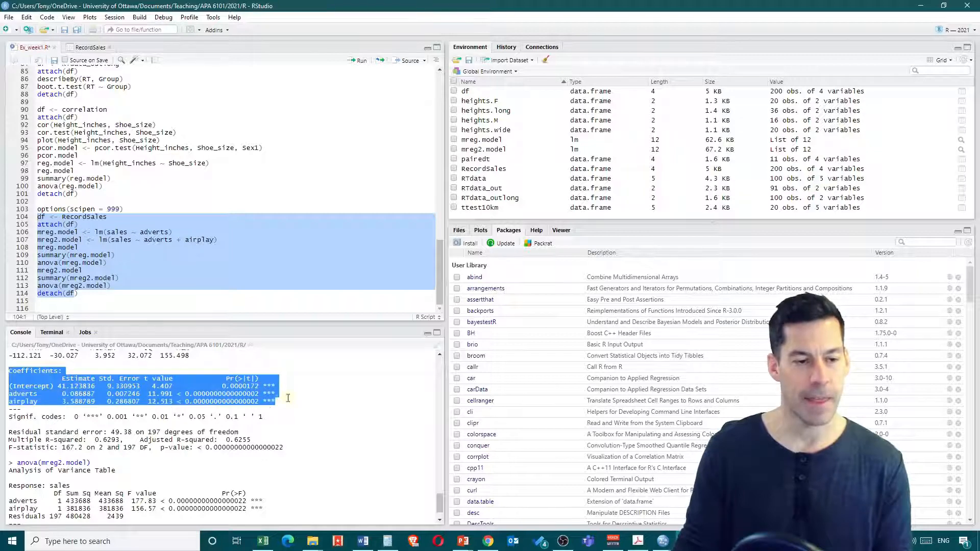
scroll(199, 407, "up", 3)
scroll(27, 376, "down", 3)
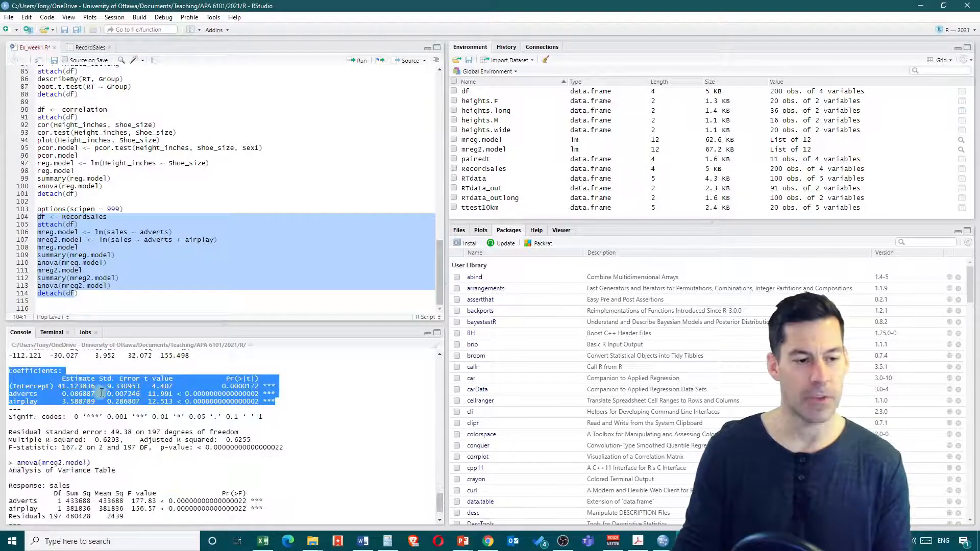
Examine the adverts and airplay rows in the coefficients and analysis of variance tables for mreg2.model.
left_click(61, 388)
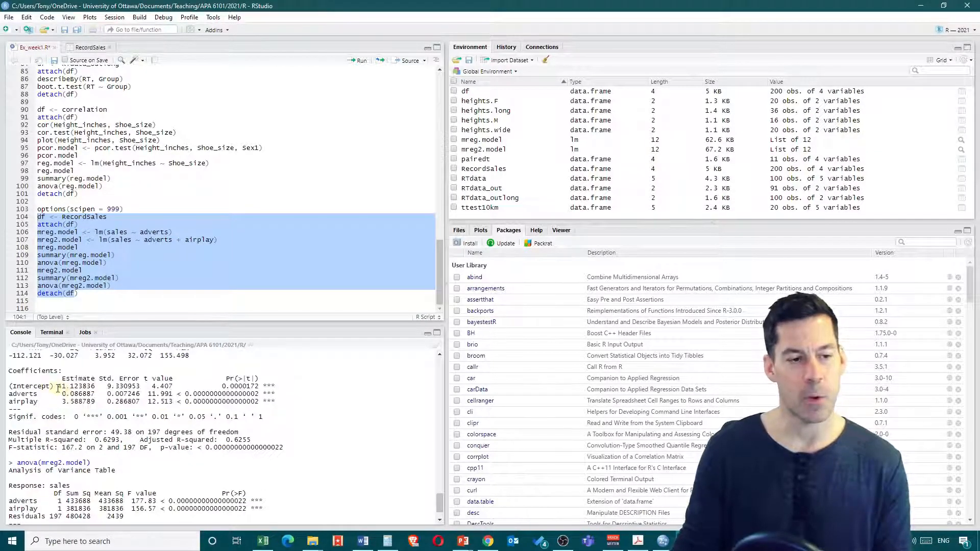
left_click_drag(57, 387, 106, 402)
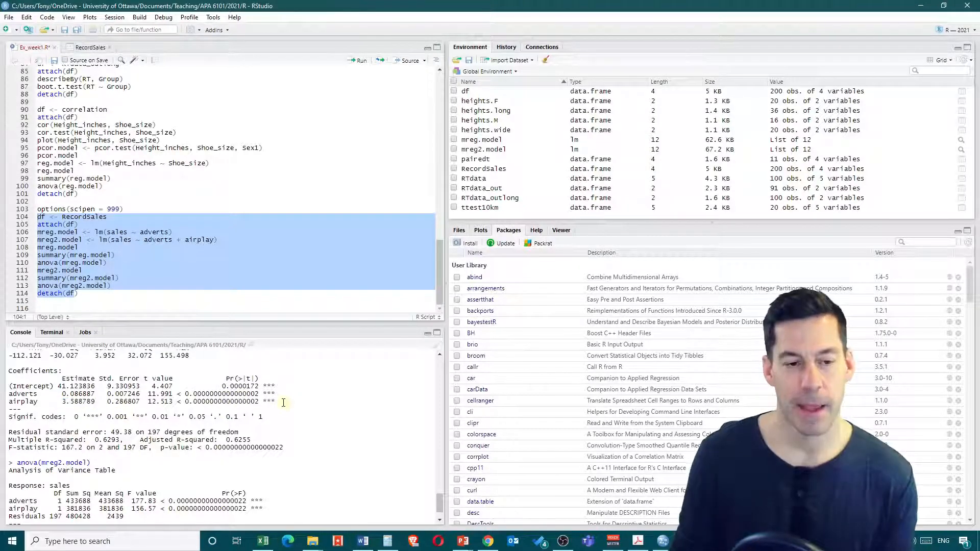
left_click_drag(277, 402, 10, 394)
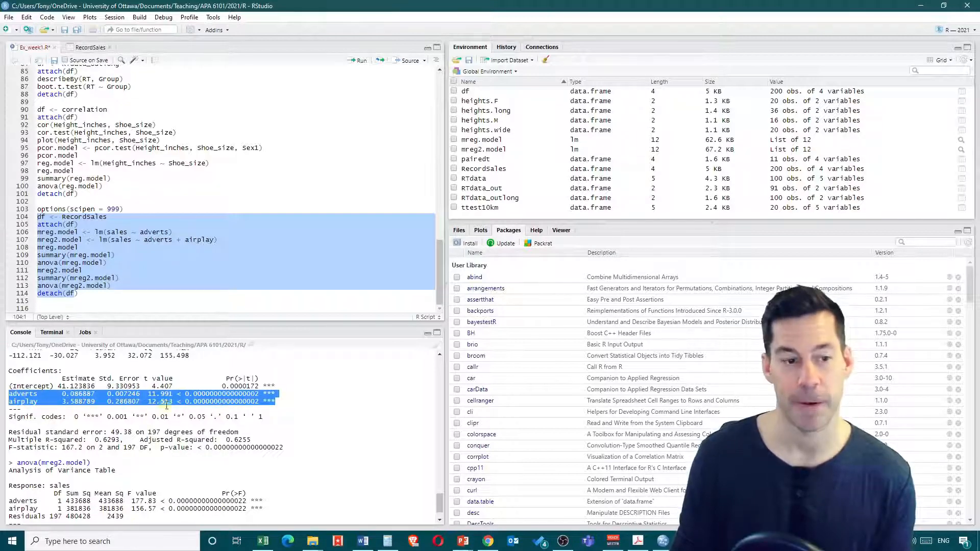
scroll(126, 401, "down", 2)
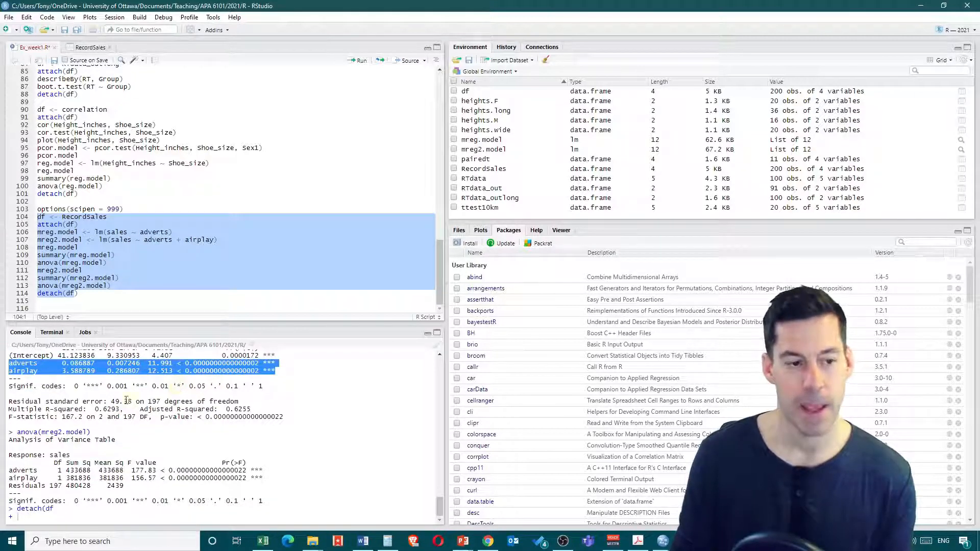
left_click(58, 467)
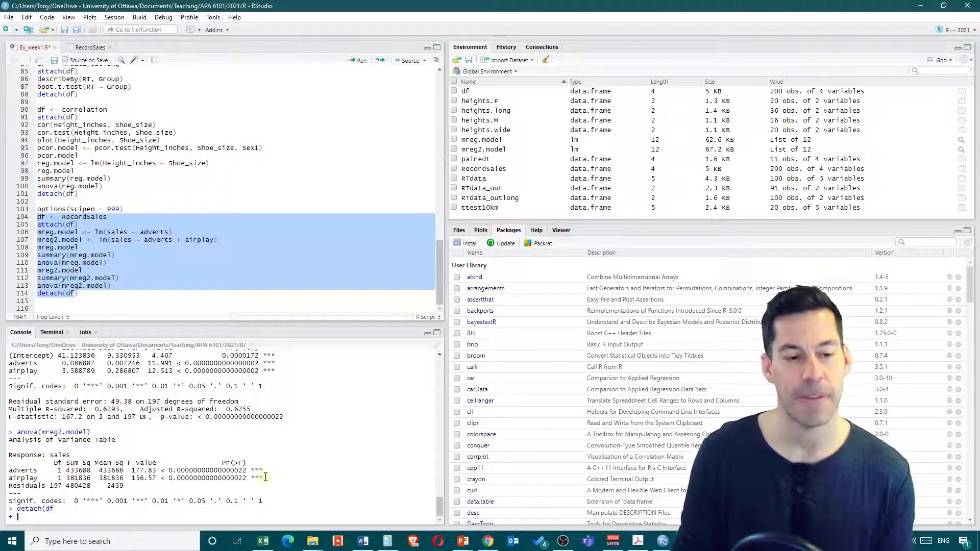
left_click_drag(272, 481, 13, 470)
left_click(205, 477)
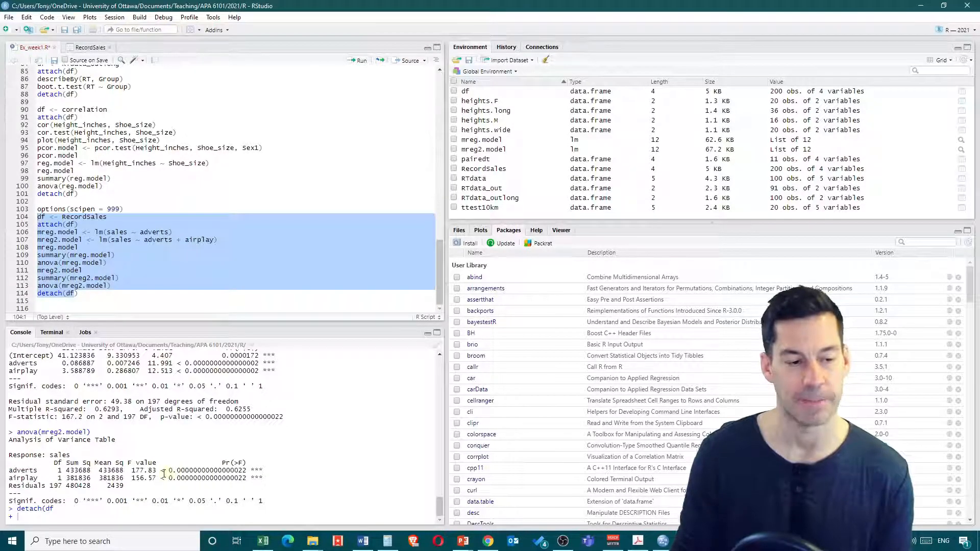
Complete the unfinished detach(df command in the console with its closing parenthesis and check the multiple R-squared of mreg2.model.
type(")")
key("Return")
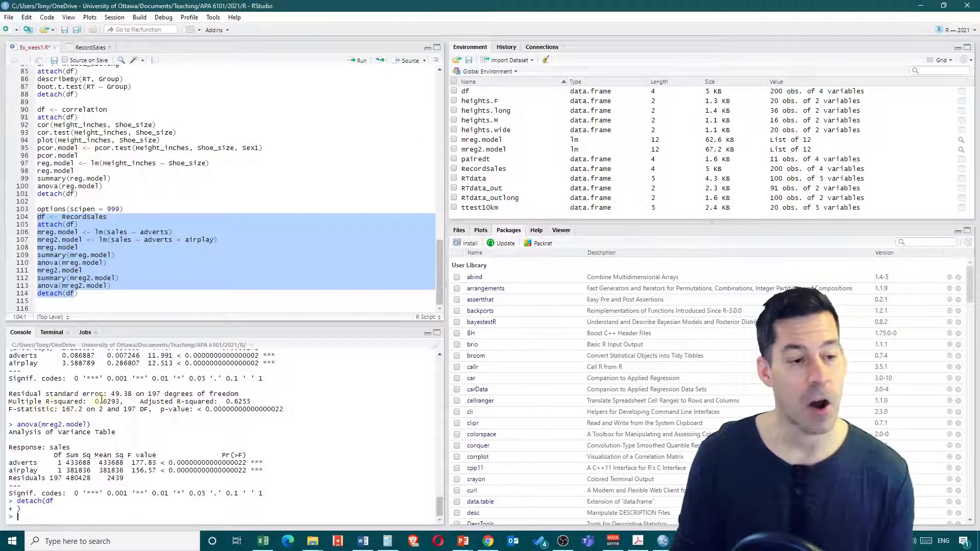
left_click_drag(96, 401, 121, 403)
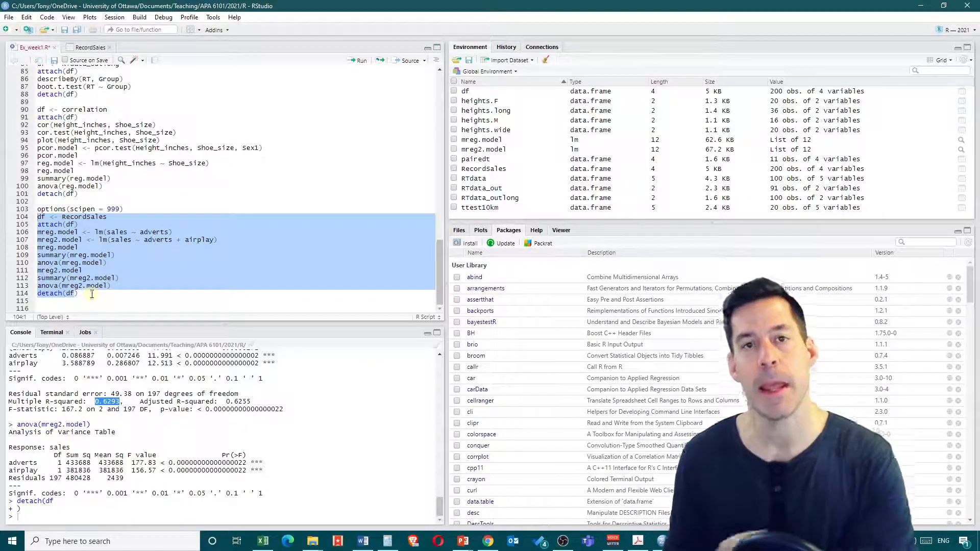
Duplicate the anova(mreg2.model) line on a new line above the block's detach(df).
left_click(119, 287)
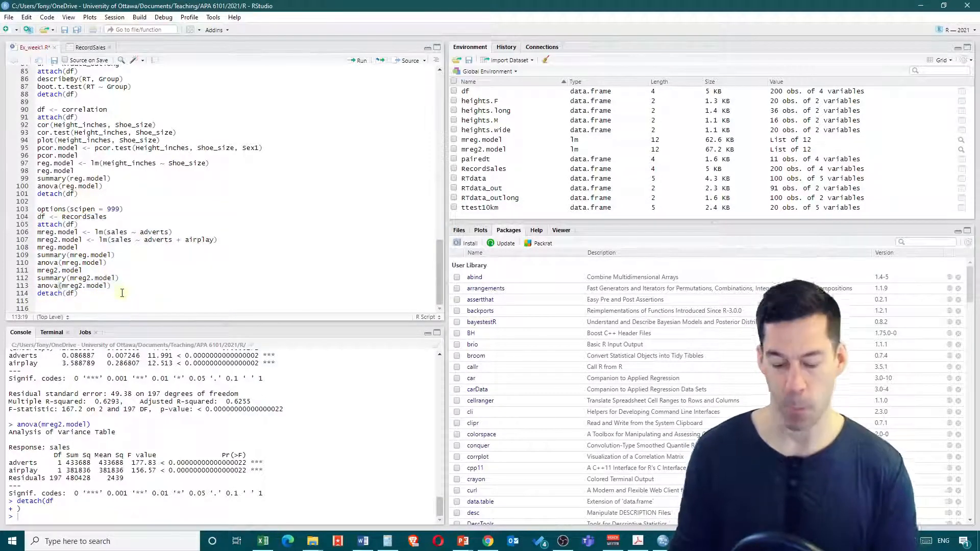
key("Return")
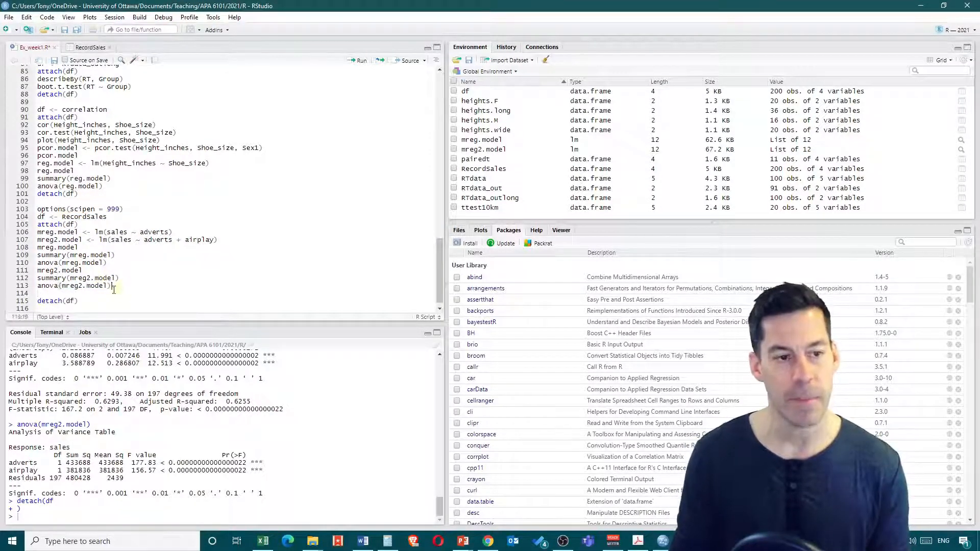
left_click_drag(113, 287, 35, 287)
key("ctrl+c")
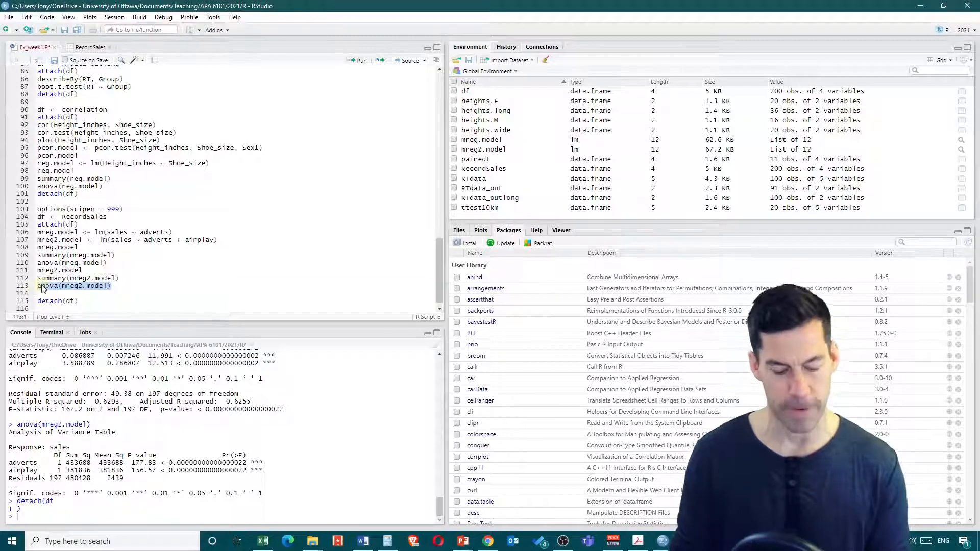
left_click(53, 294)
key("ctrl+v")
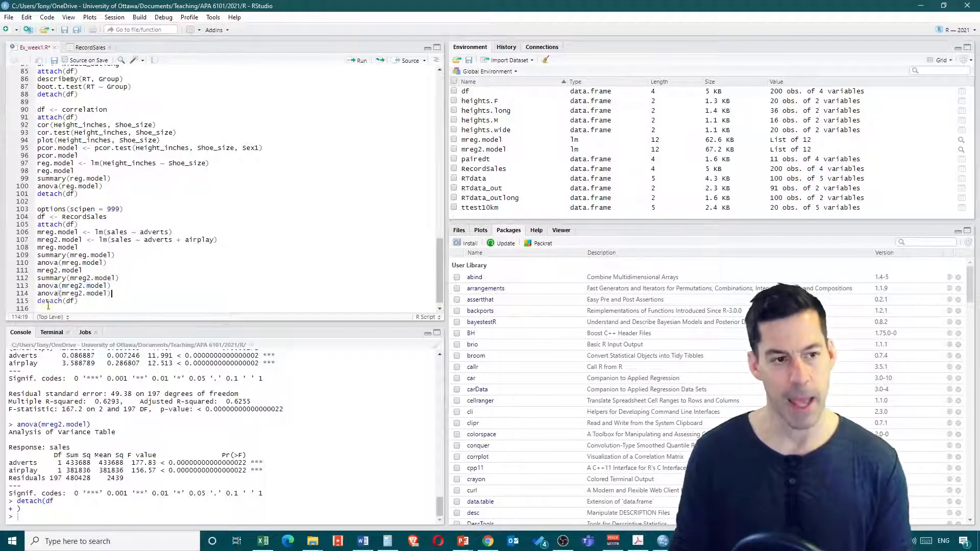
Add mreg.model as the first argument of the copied line so it reads anova(mreg.model, mreg2.model).
left_click(62, 293)
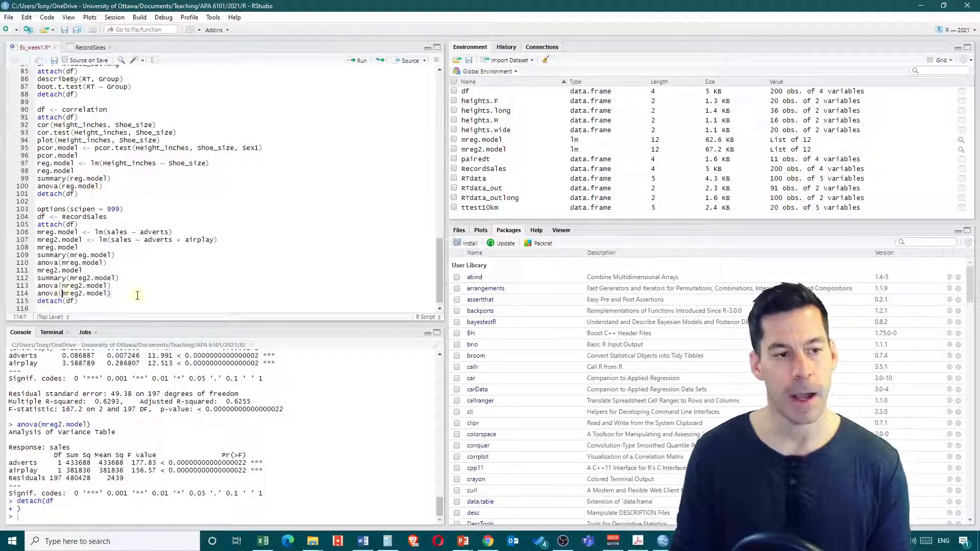
type("mreg")
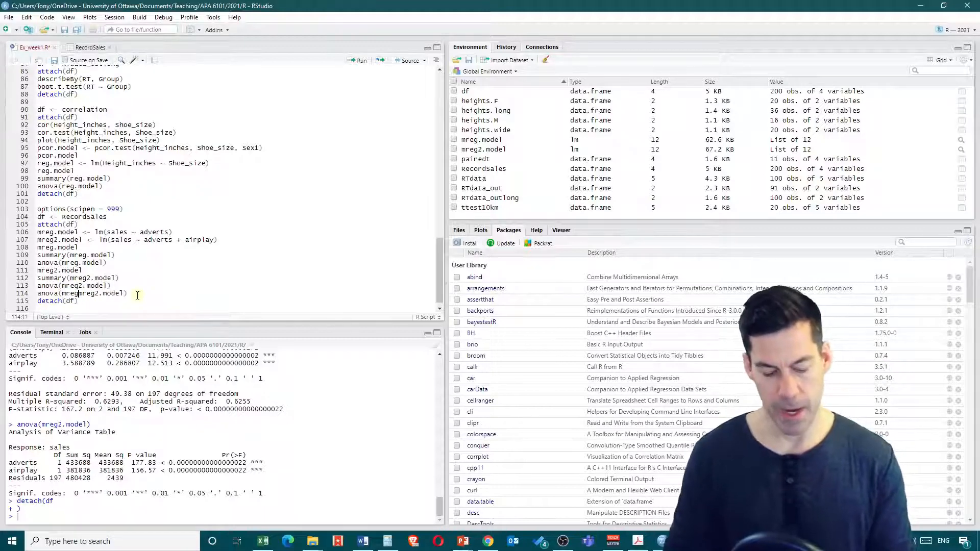
type(".model")
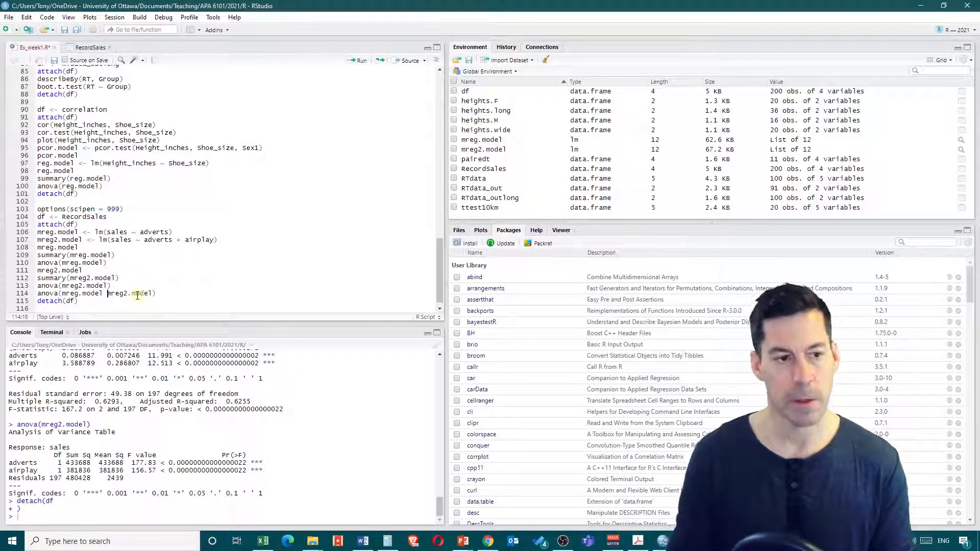
key("BackSpace")
type(",")
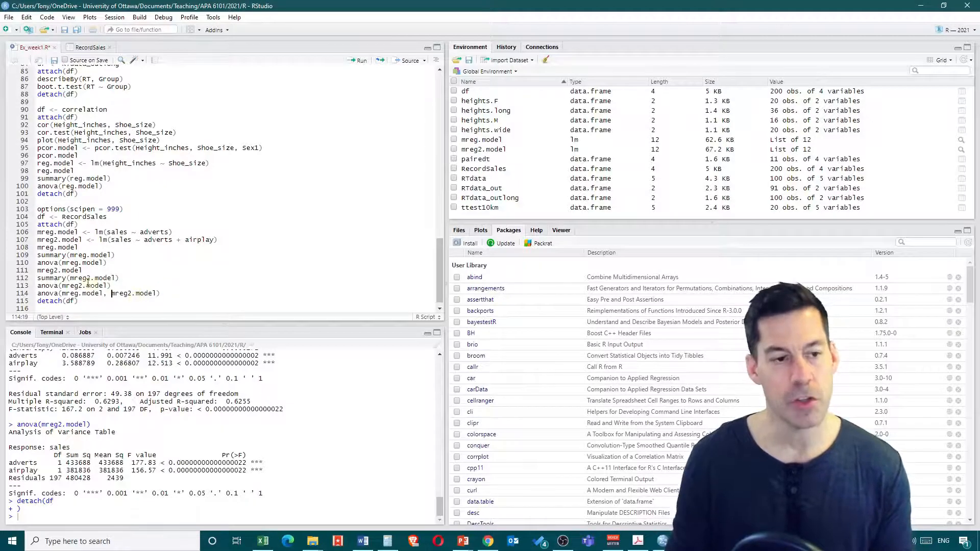
Run only the anova(mreg.model, mreg2.model) line to compare the two regression models.
left_click_drag(164, 293, 23, 294)
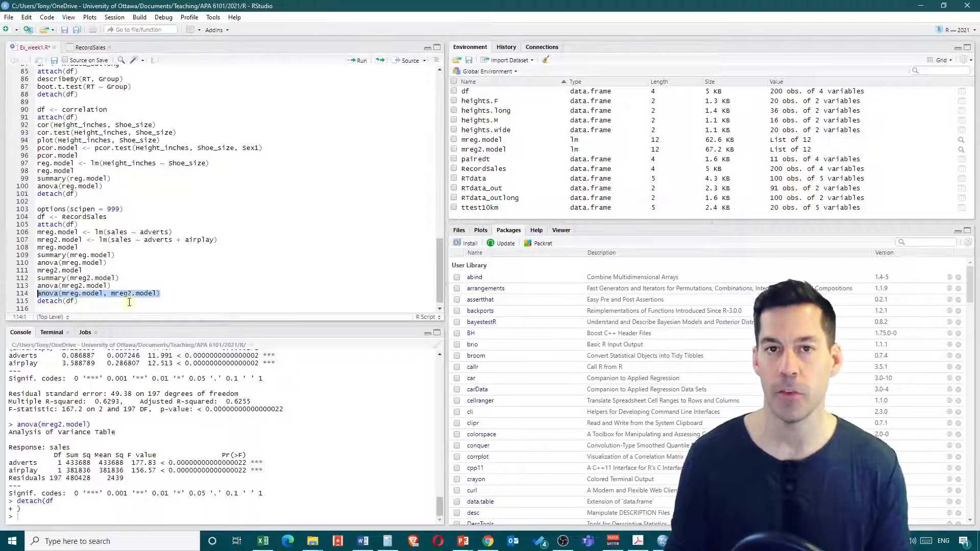
left_click(145, 299)
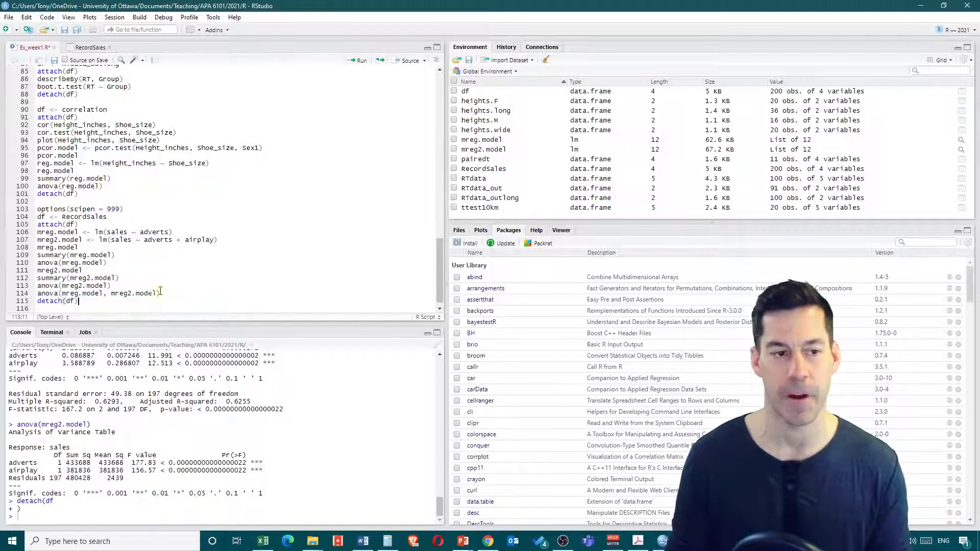
left_click_drag(160, 292, 40, 292)
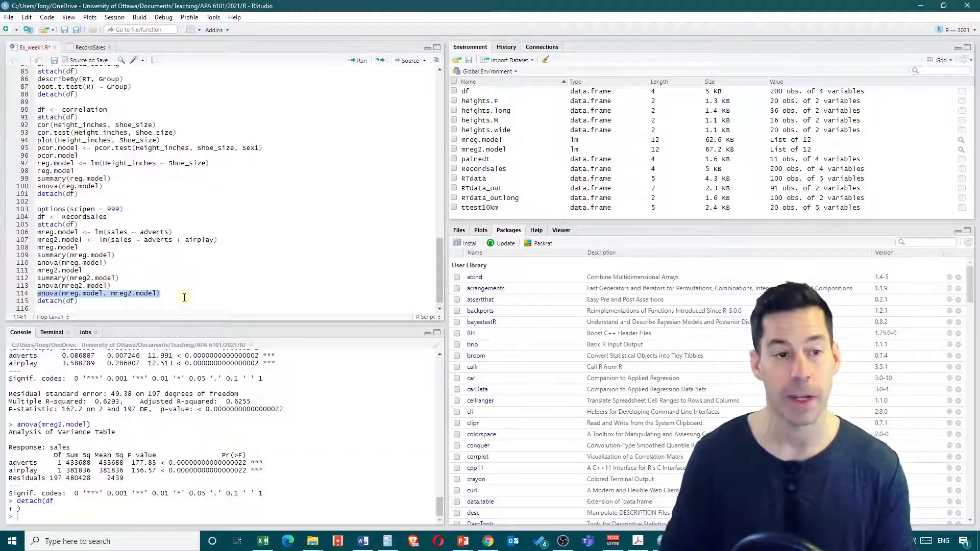
key("ctrl+Return")
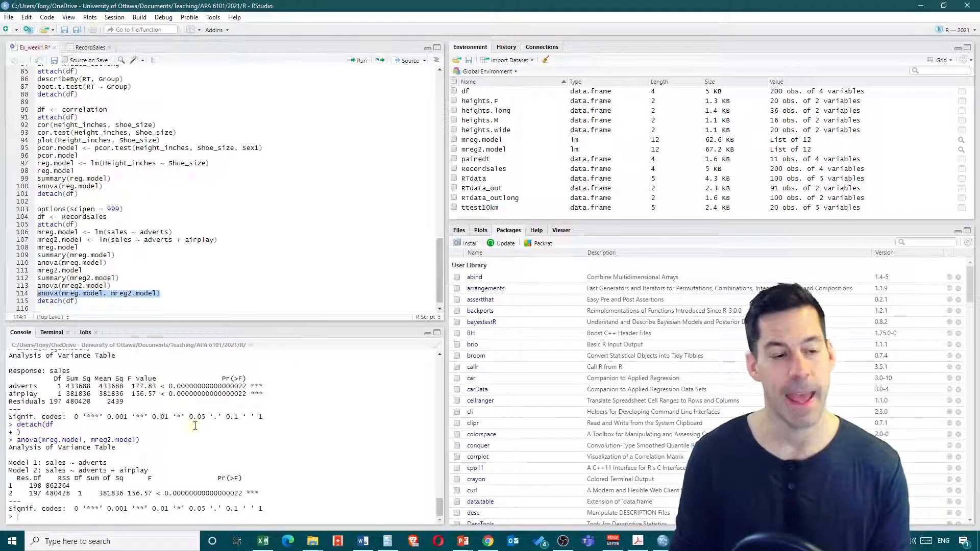